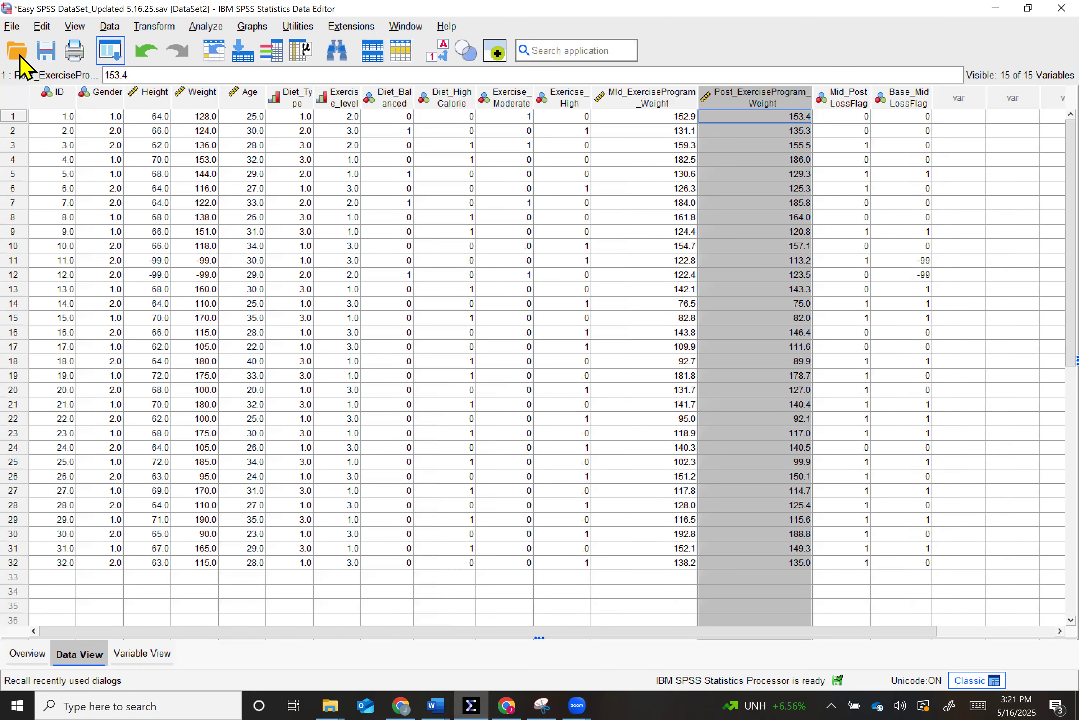
# - Switch to the variable definitions and examine the attributes of Post_ExerciseProgram_Weight and the two loss-flag variables
pyautogui.click(19, 55)
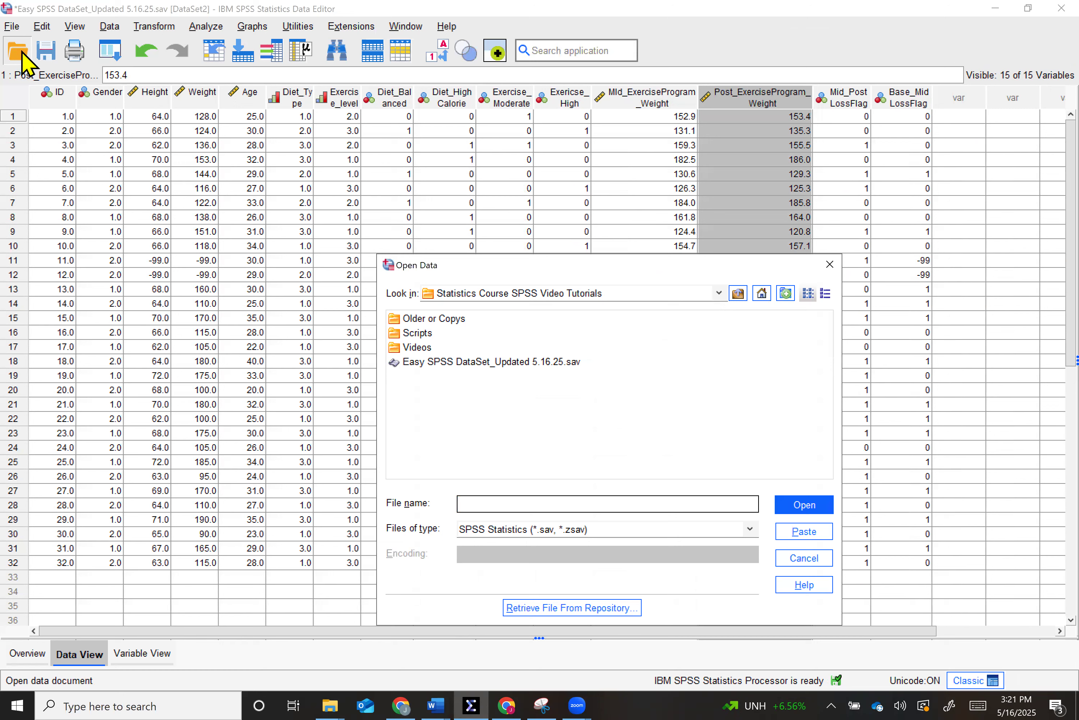
pyautogui.click(805, 557)
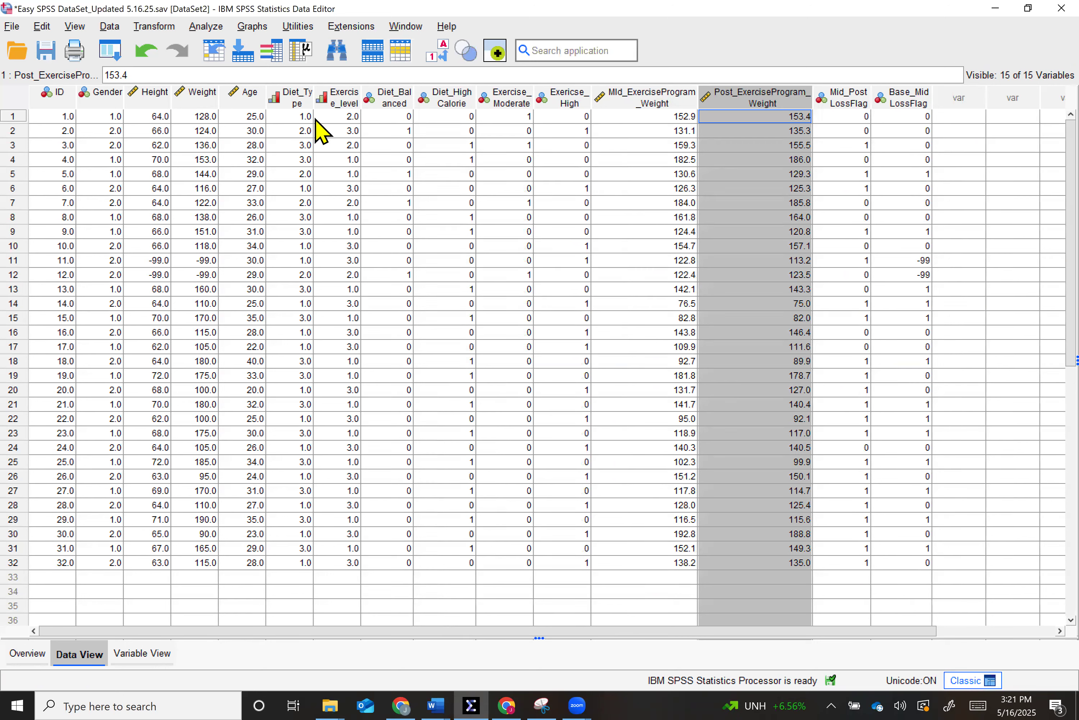
pyautogui.click(117, 654)
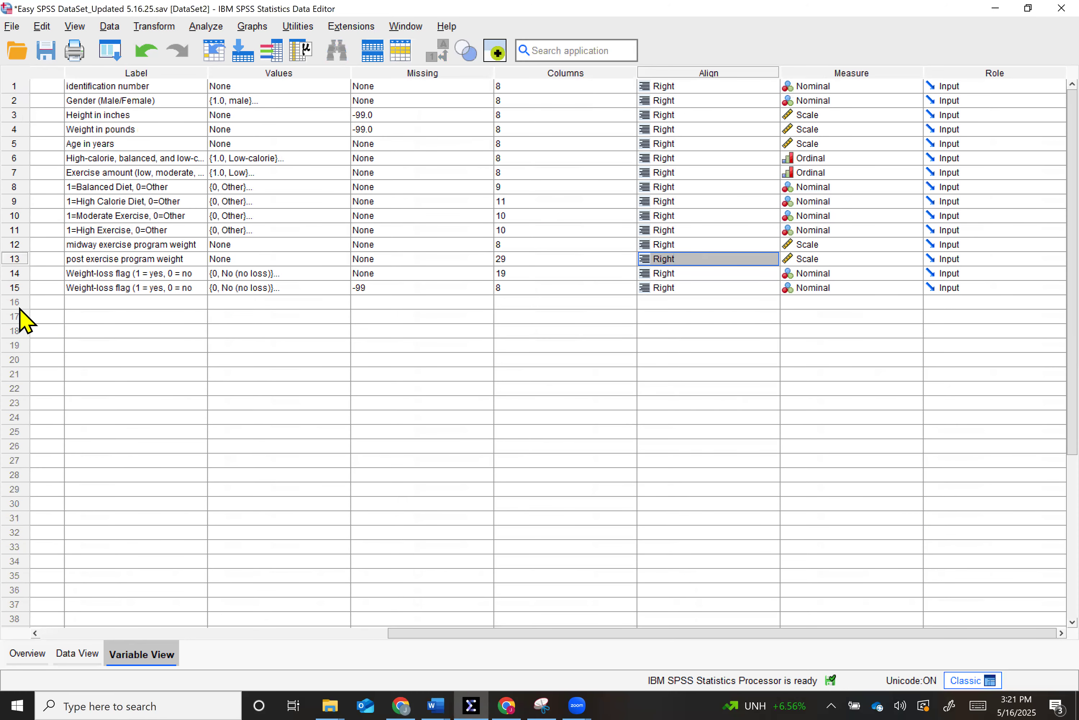
pyautogui.hscroll(-5, 19, 309)
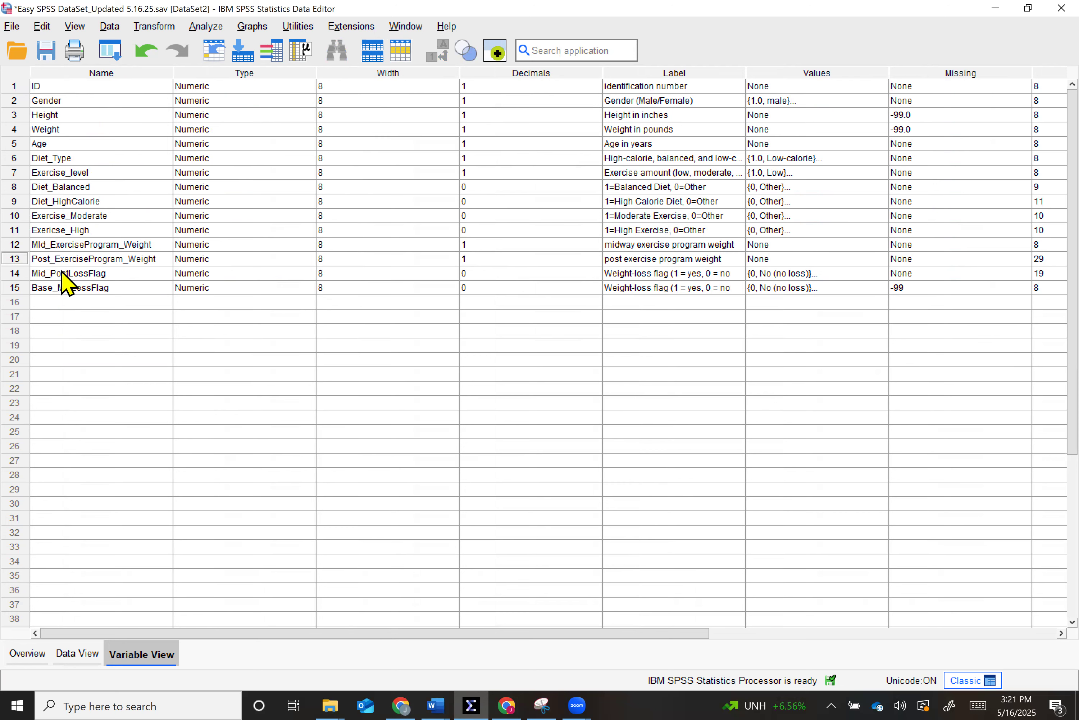
pyautogui.click(14, 259)
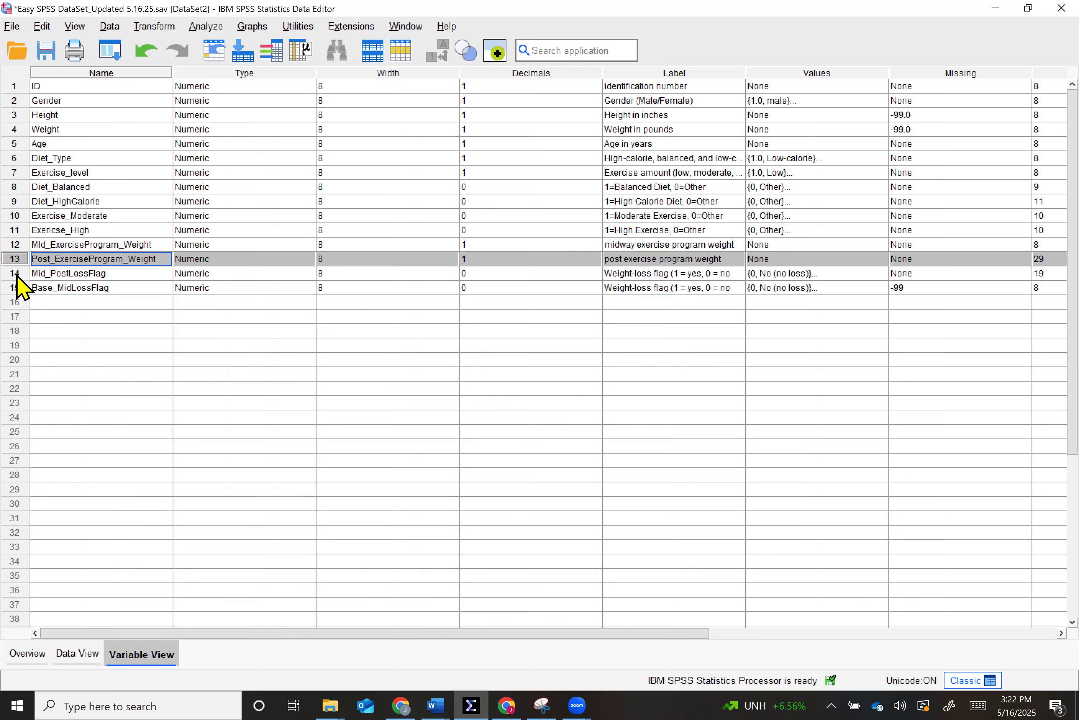
pyautogui.hscroll(3, 19, 286)
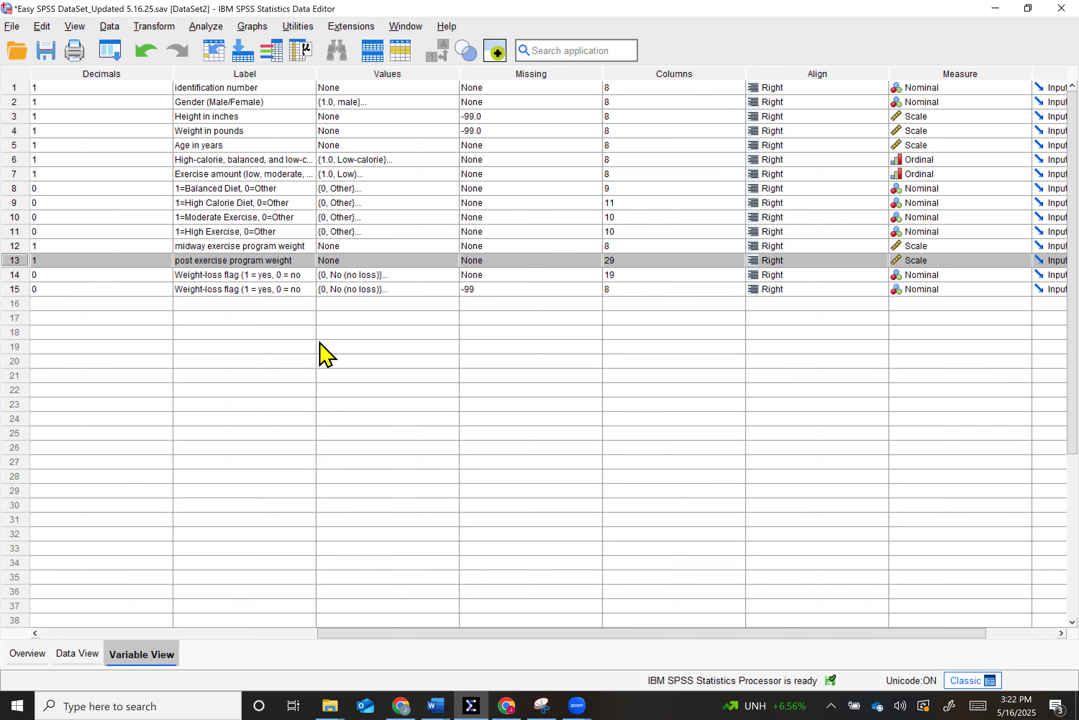
pyautogui.hscroll(2, 327, 356)
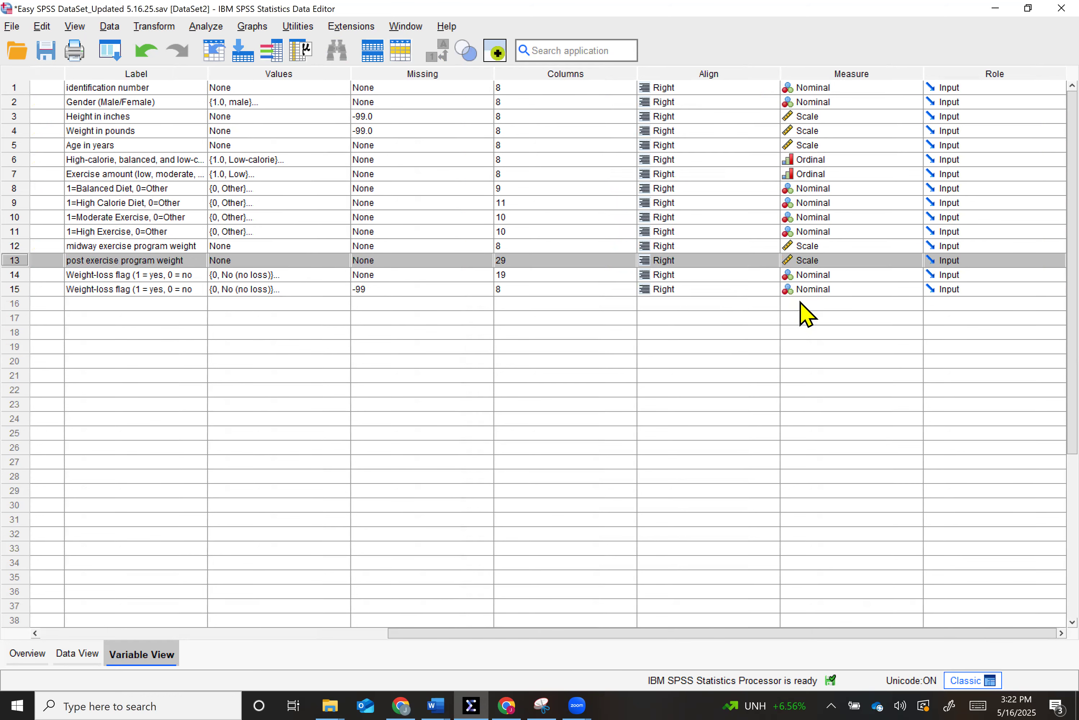
pyautogui.hscroll(-5, 799, 294)
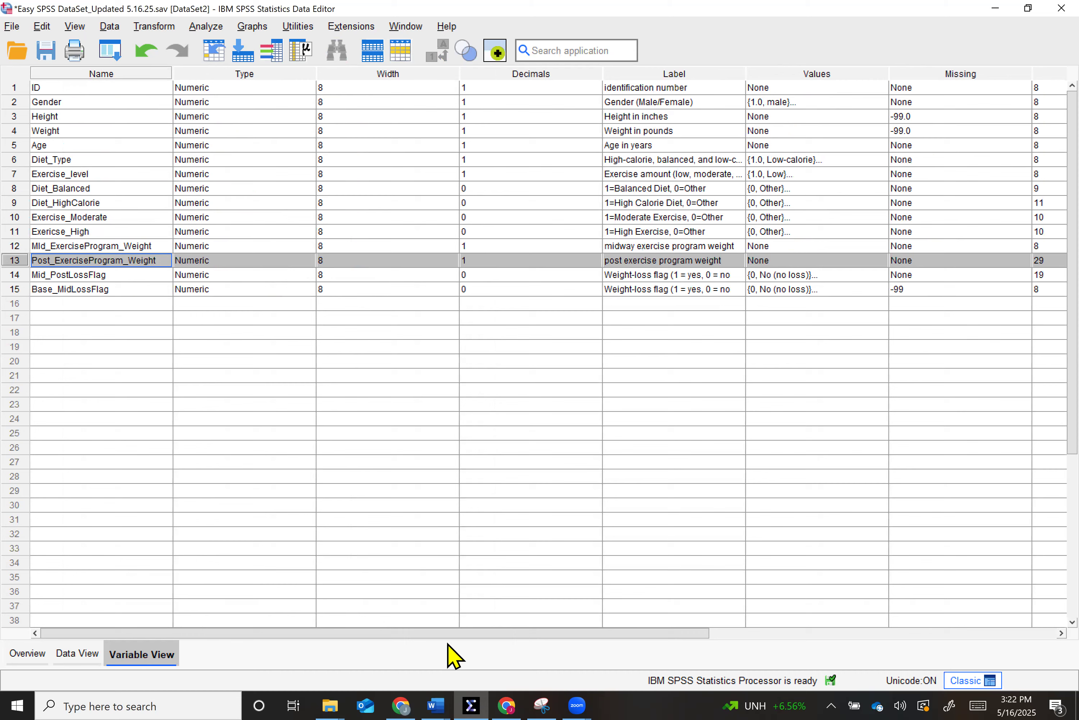
# - Place the data editor beside the McNemar's Test notes in Word and read them through the Run McNemar's Test section
pyautogui.doubleClick(509, 6)
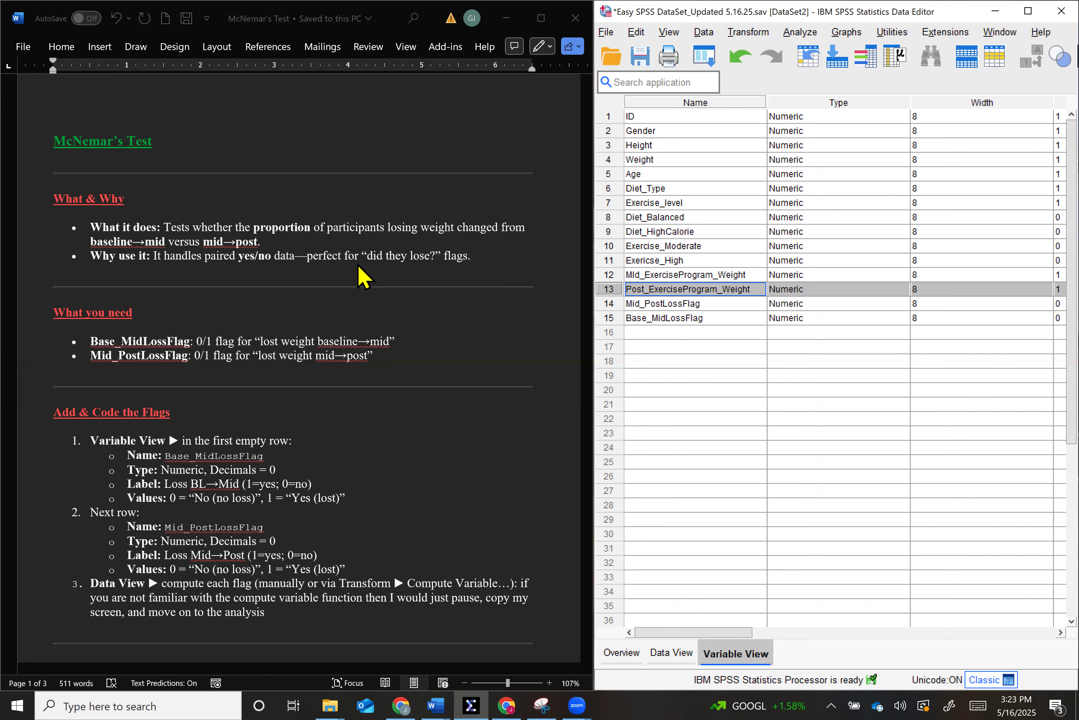
pyautogui.scroll(-2, 253, 367)
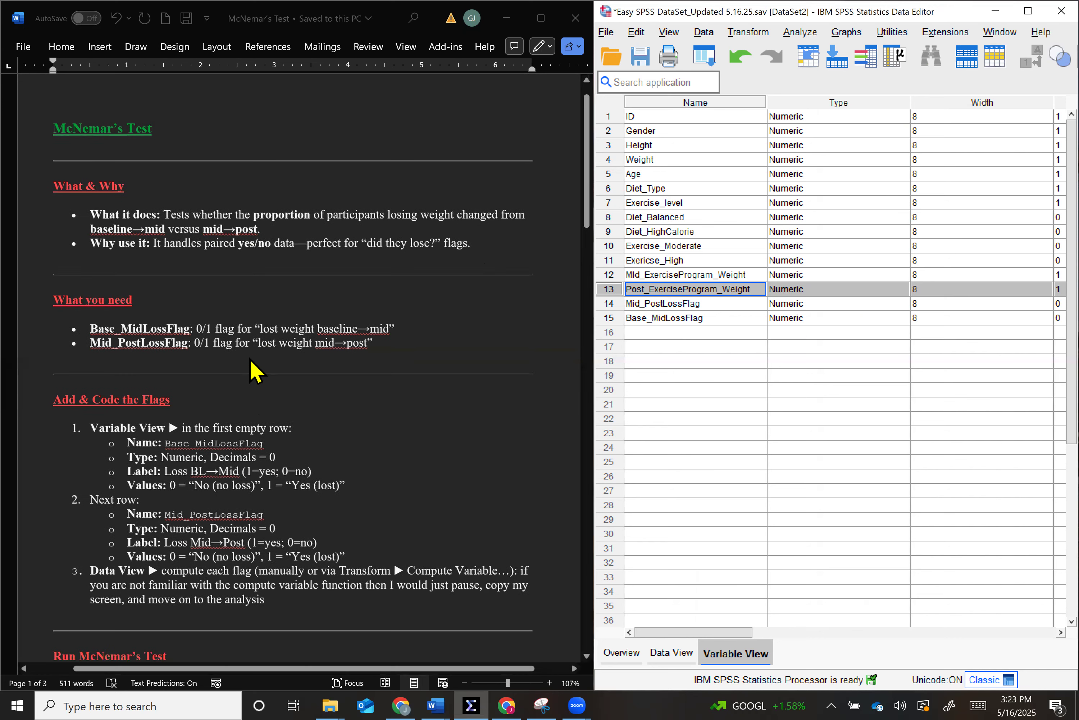
pyautogui.scroll(-3, 253, 369)
pyautogui.keyDown('ctrl'); pyautogui.scroll(2, 254, 369); pyautogui.keyUp('ctrl')
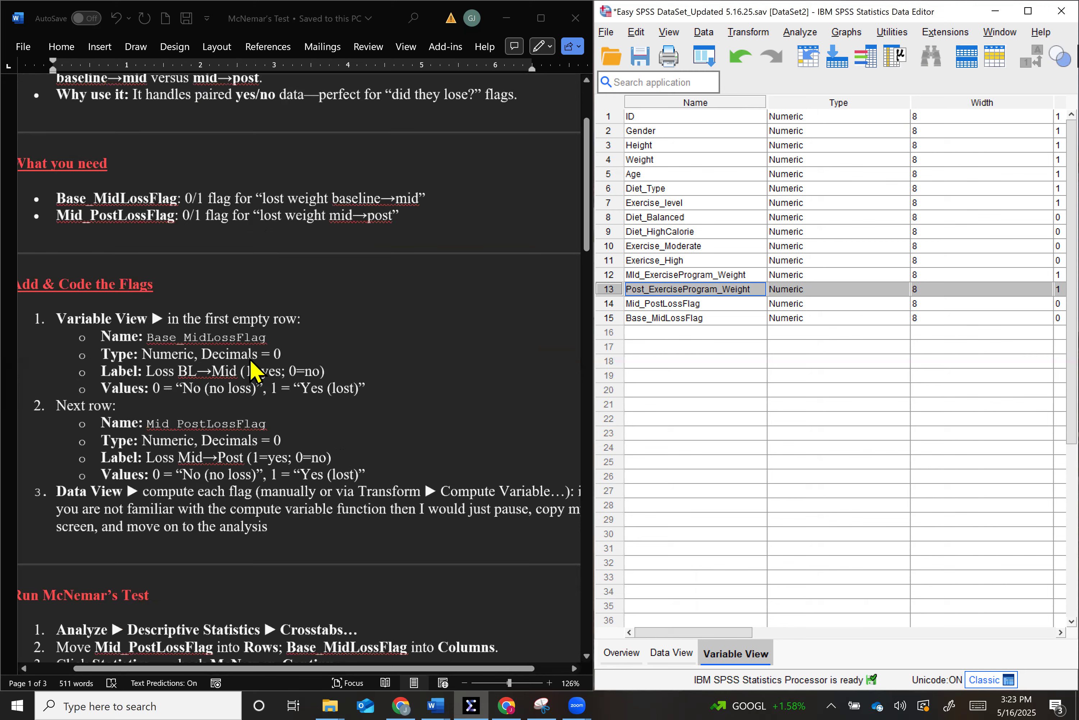
pyautogui.keyDown('ctrl'); pyautogui.scroll(1, 251, 369); pyautogui.keyUp('ctrl')
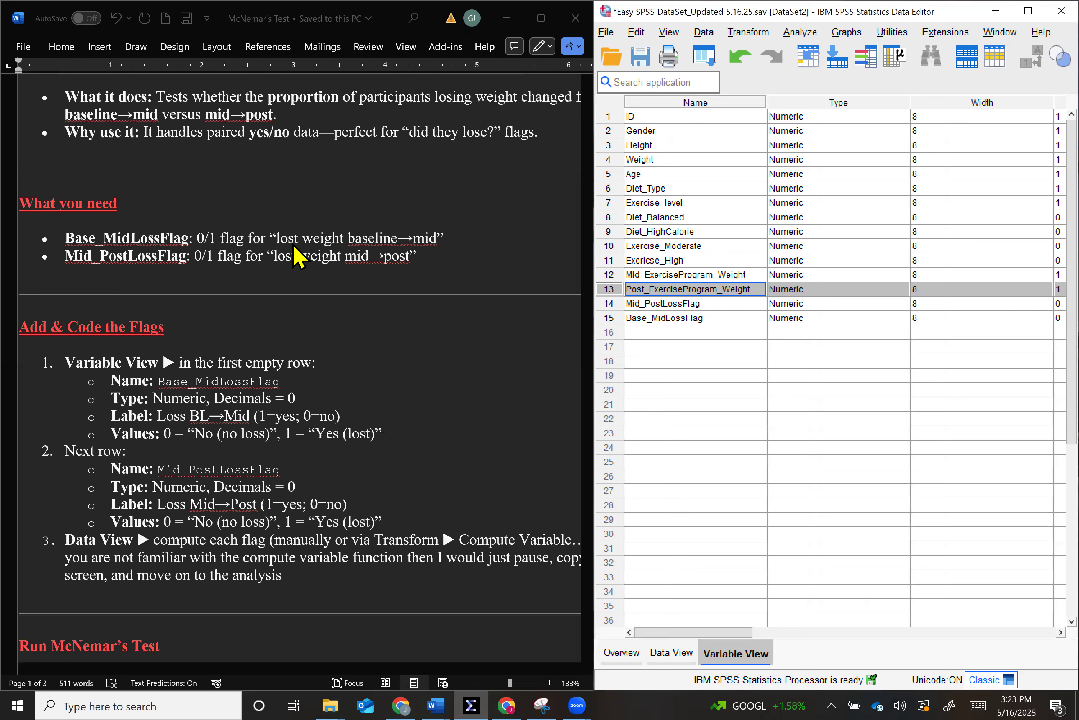
pyautogui.hscroll(-1, 421, 379)
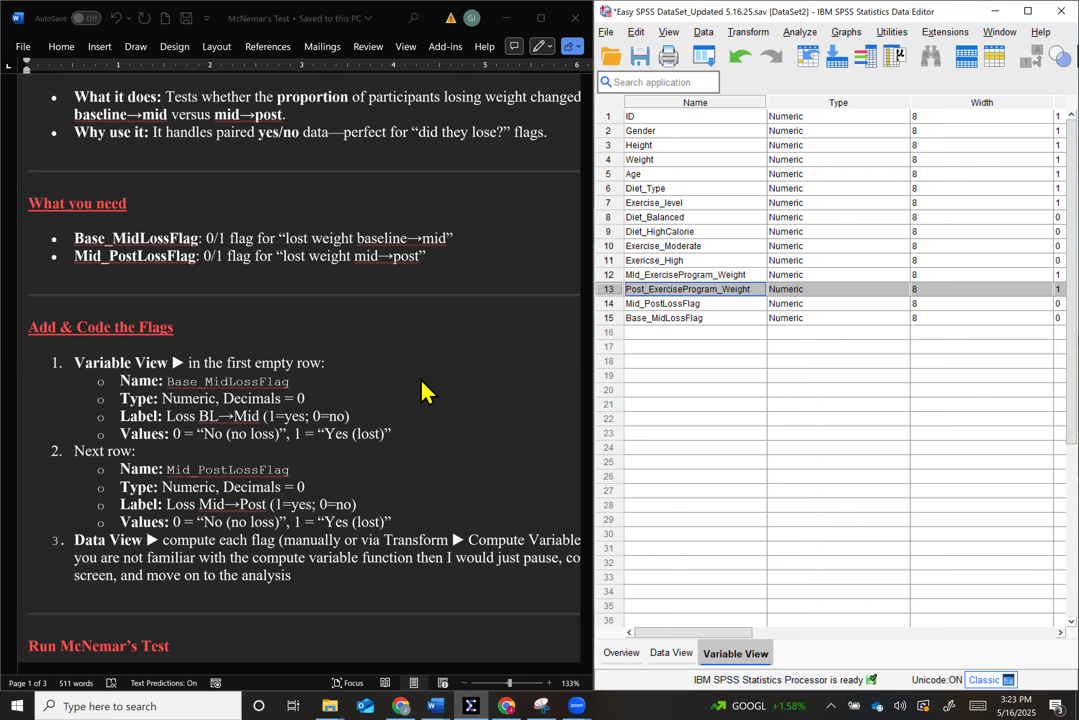
pyautogui.scroll(-3, 426, 391)
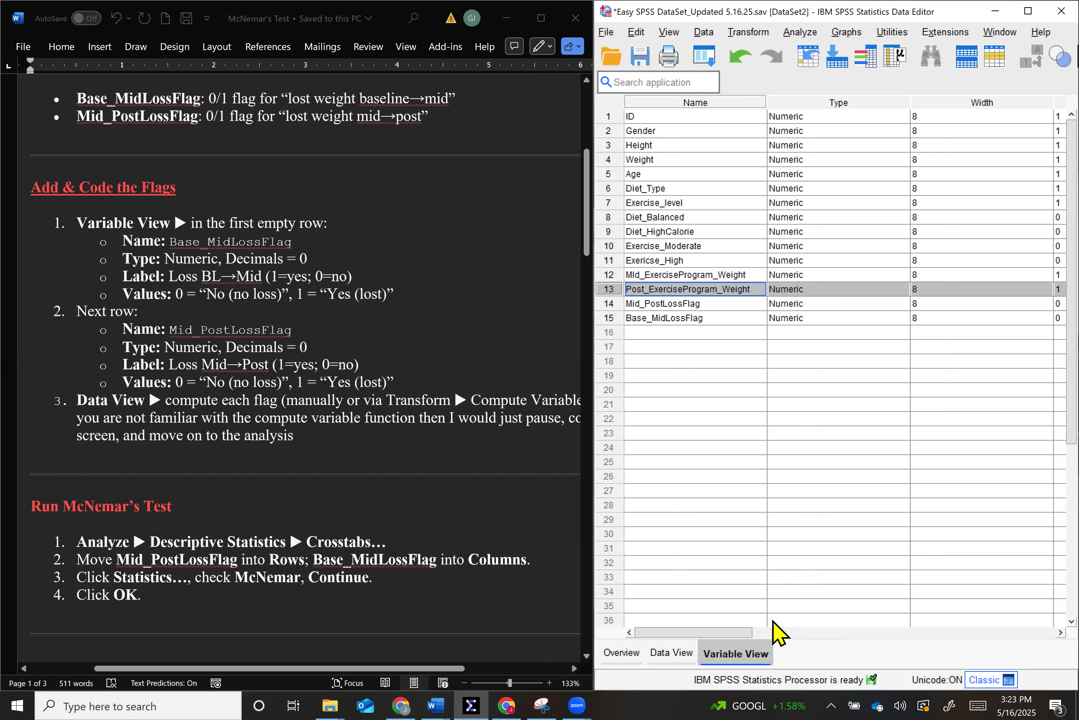
# - Widen the Label column of the variable definitions so the long variable labels fit
pyautogui.click(610, 304)
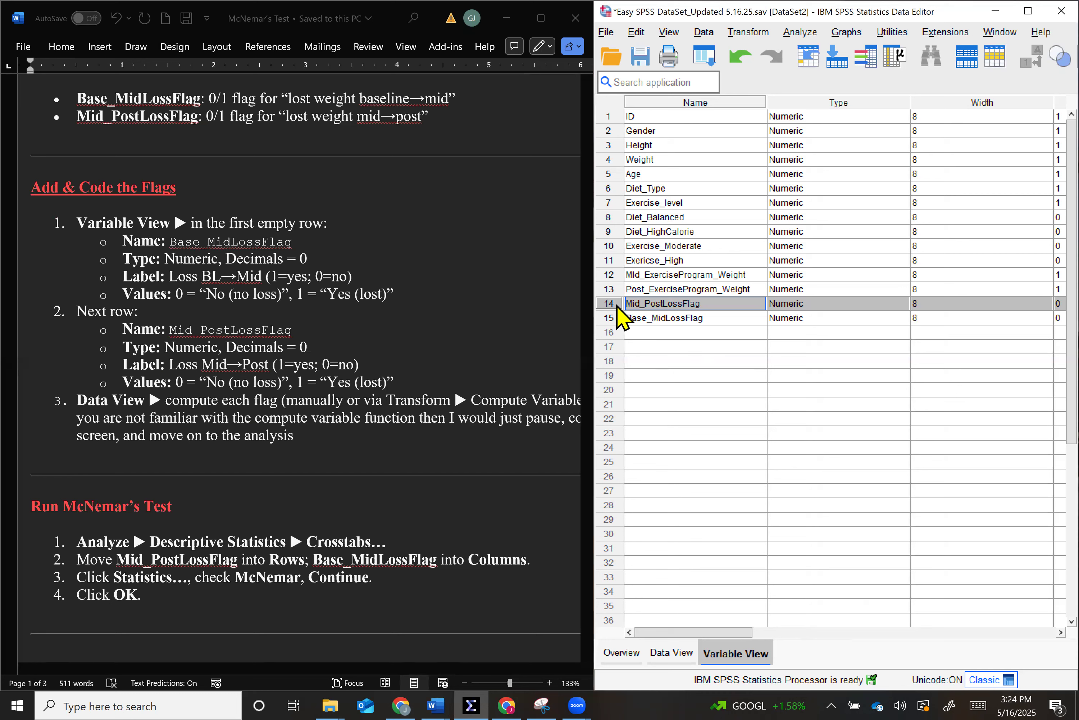
pyautogui.click(612, 319)
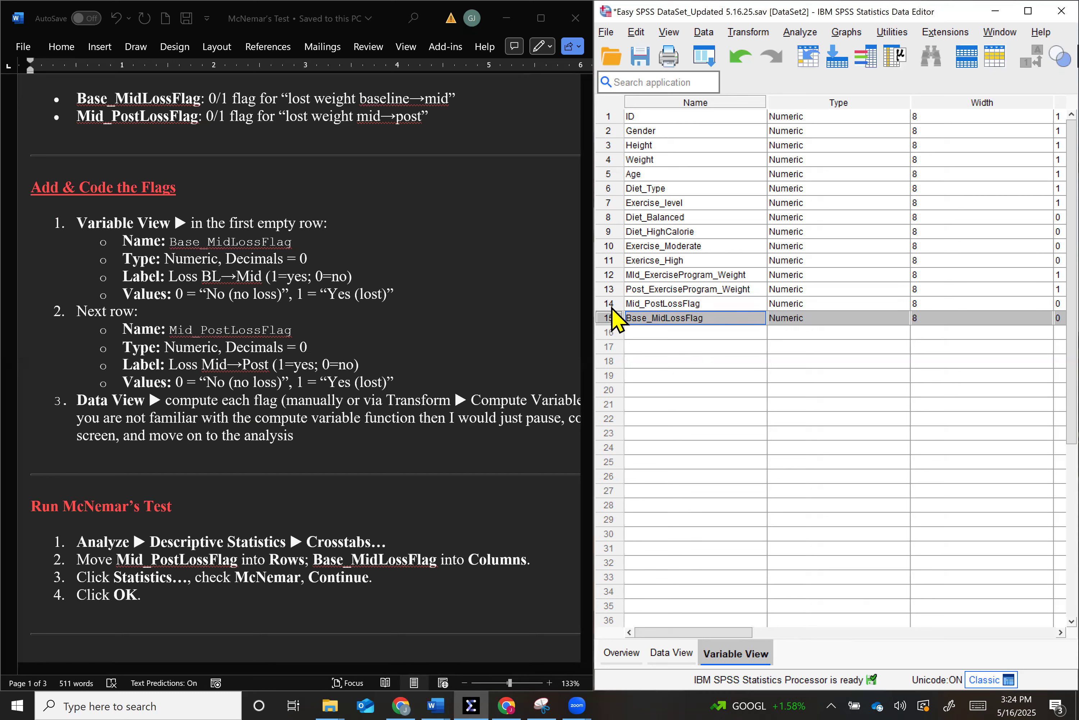
pyautogui.click(612, 307)
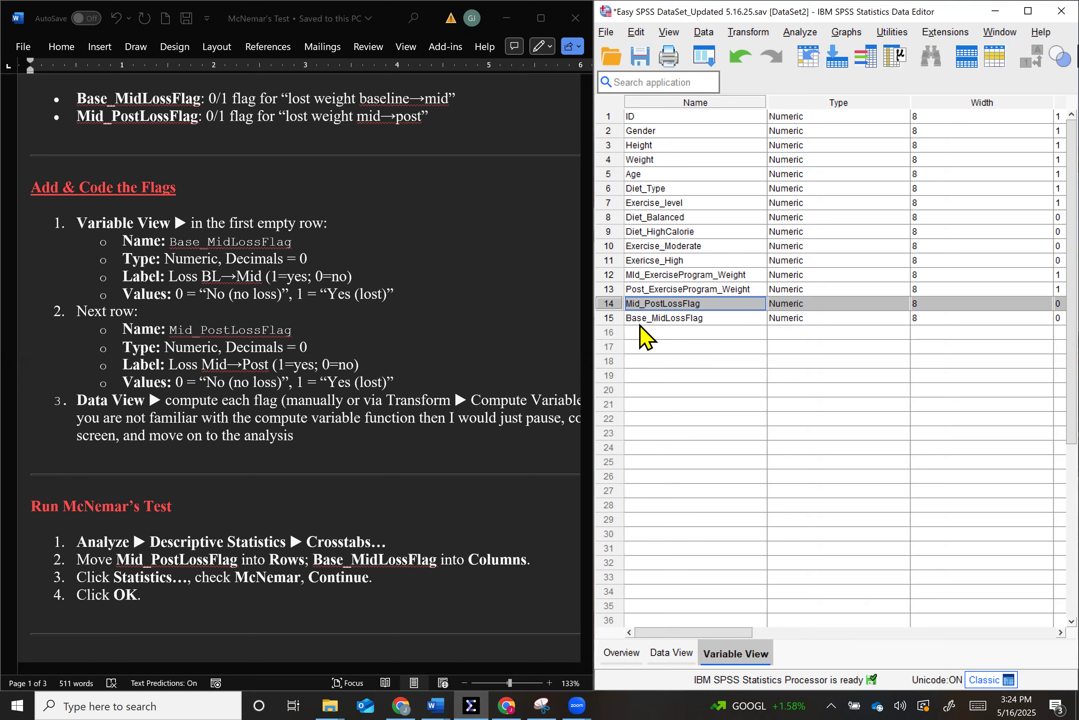
pyautogui.click(640, 324)
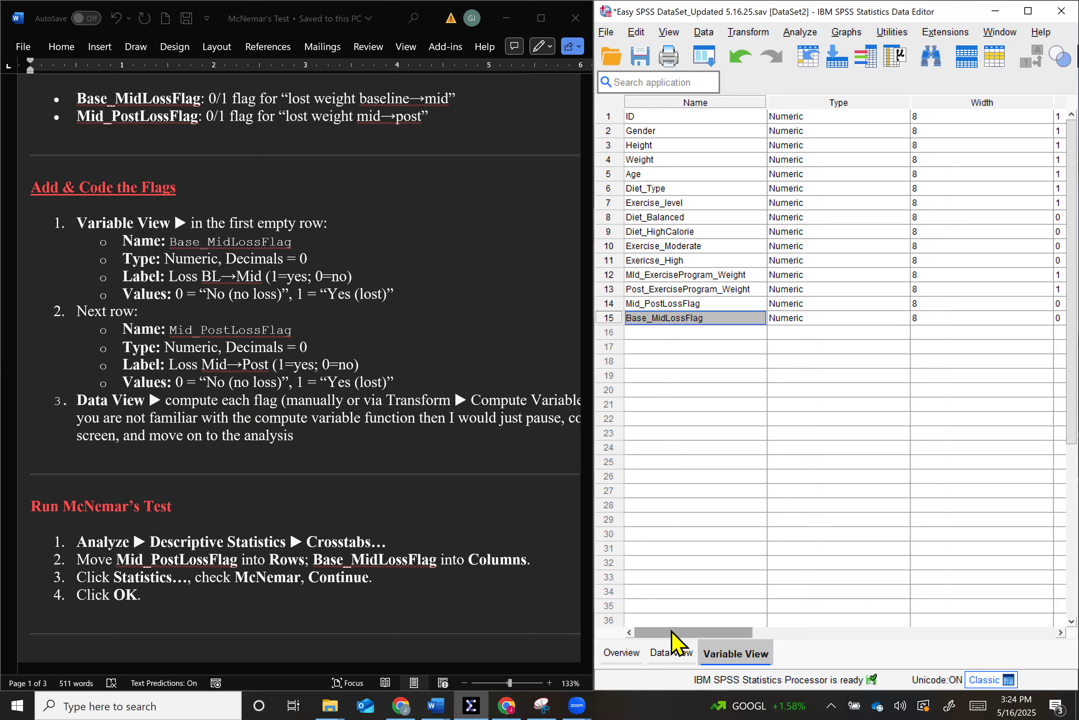
pyautogui.moveTo(673, 632); pyautogui.dragTo(820, 631)
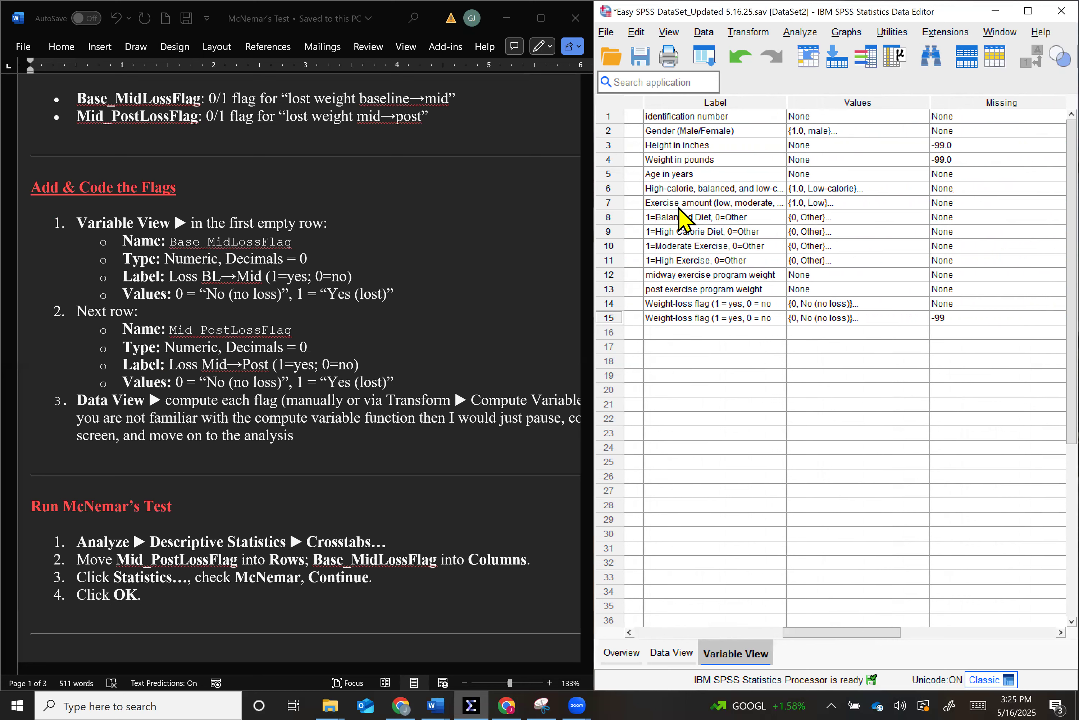
pyautogui.doubleClick(671, 303)
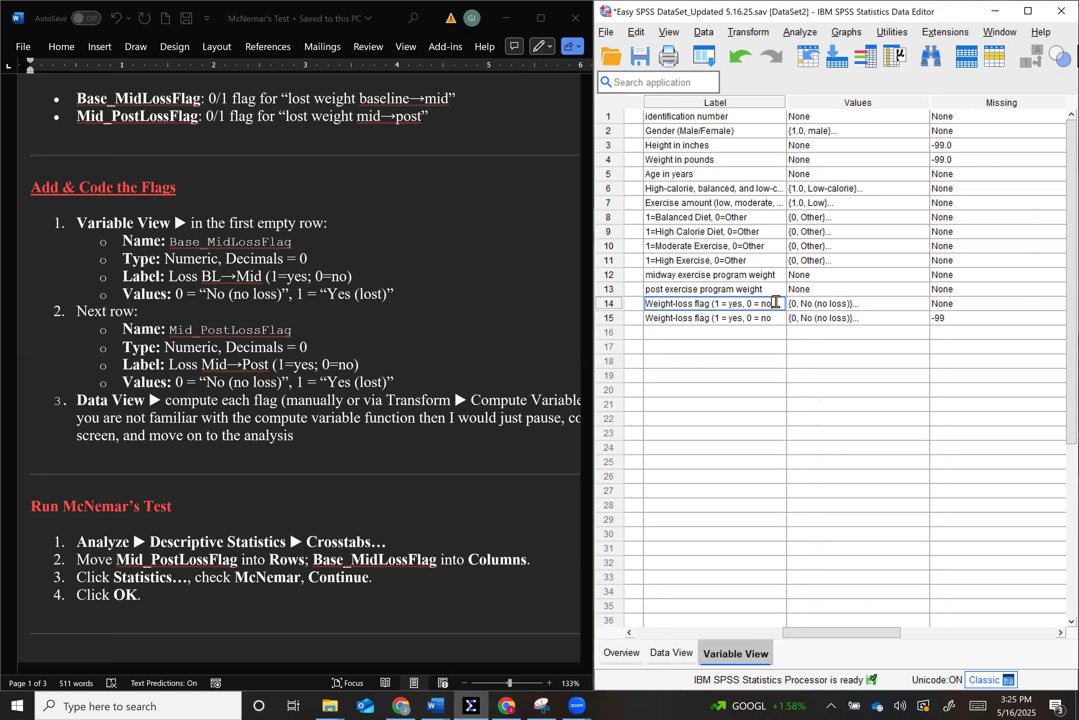
pyautogui.moveTo(786, 102); pyautogui.dragTo(850, 102)
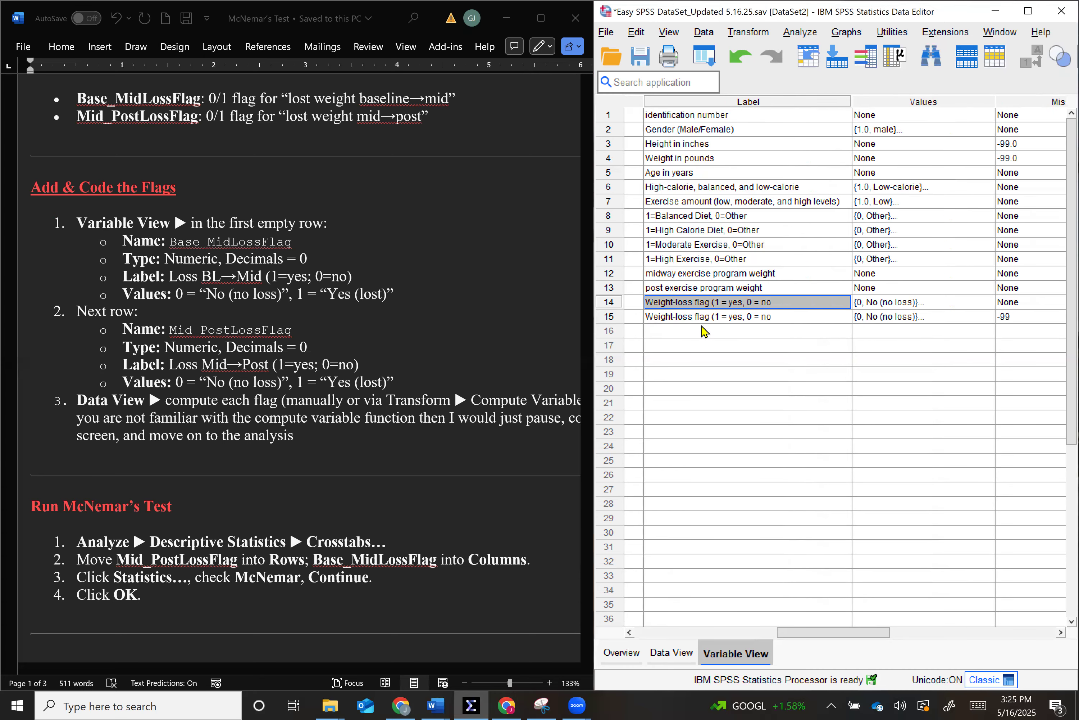
# - Change the label of Mid_PostLossFlag to "Weight-loss flag mid_post (1 = yes, 0 = no)"
pyautogui.hscroll(-5, 705, 333)
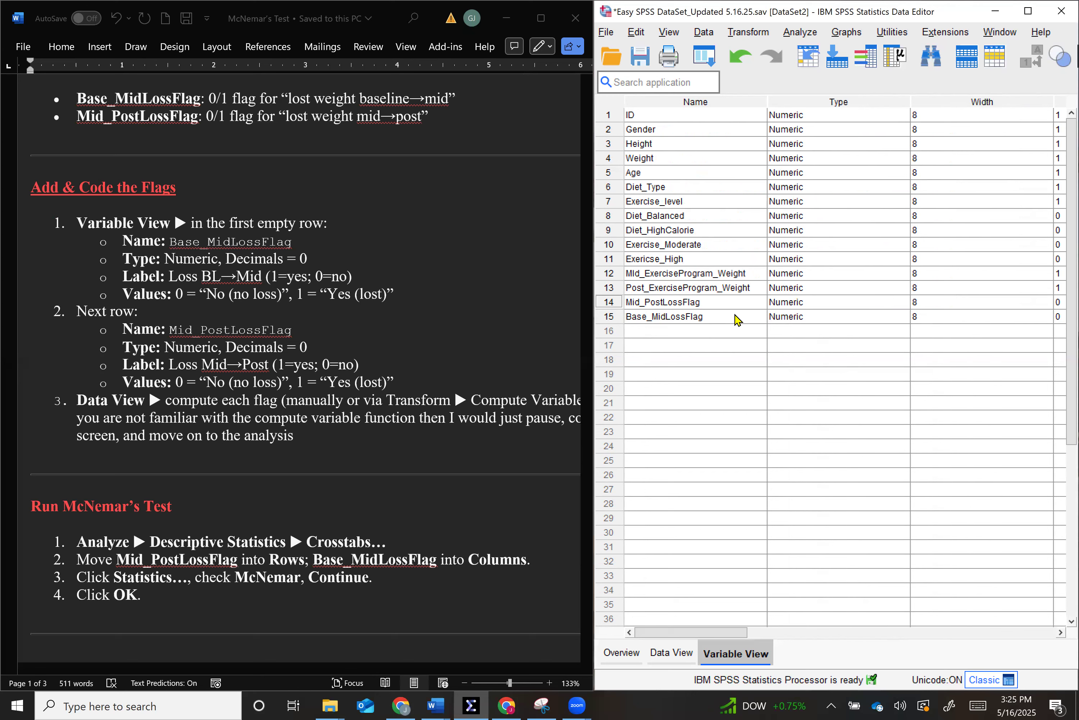
pyautogui.moveTo(727, 635); pyautogui.dragTo(834, 651)
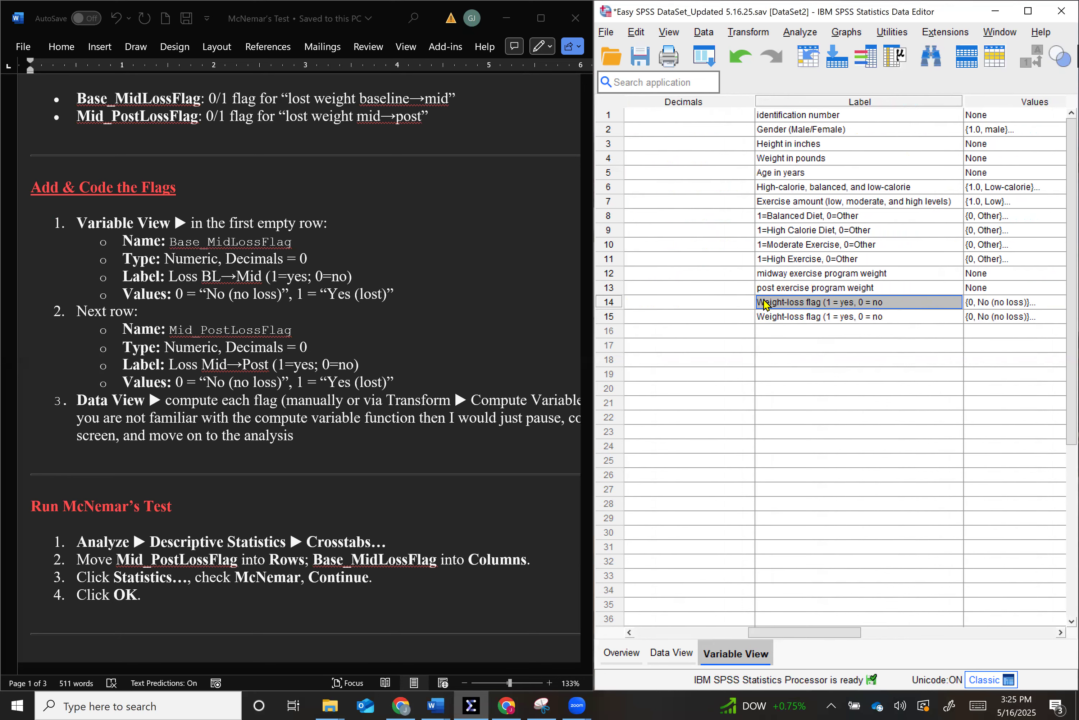
pyautogui.moveTo(784, 638); pyautogui.dragTo(752, 636)
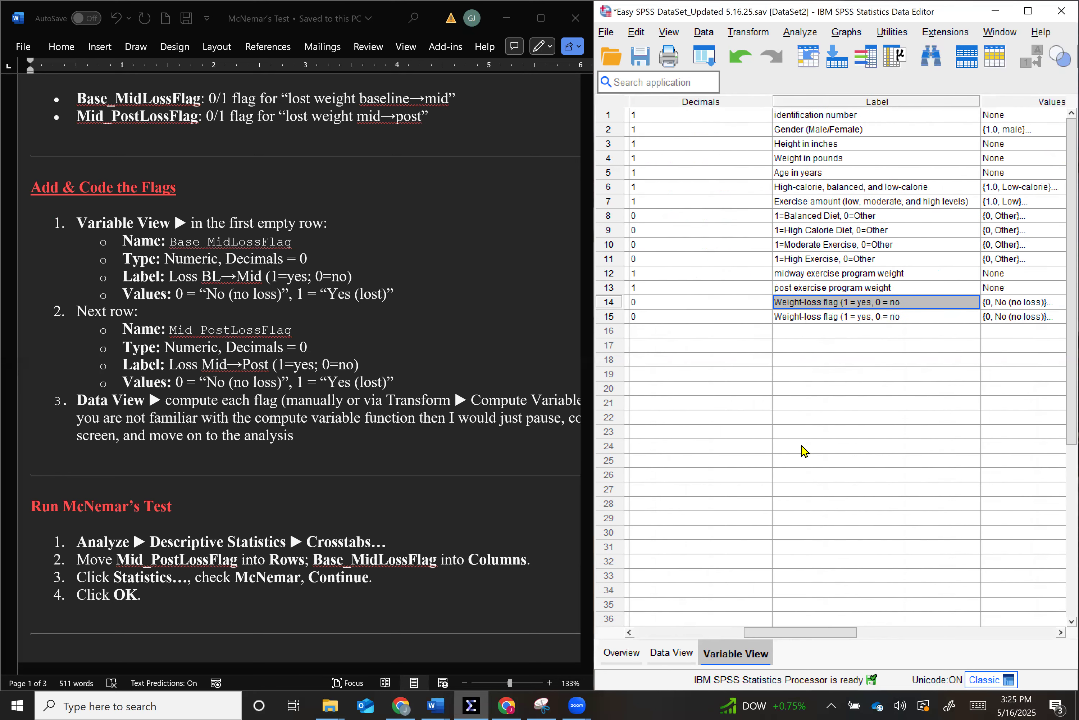
pyautogui.doubleClick(776, 302)
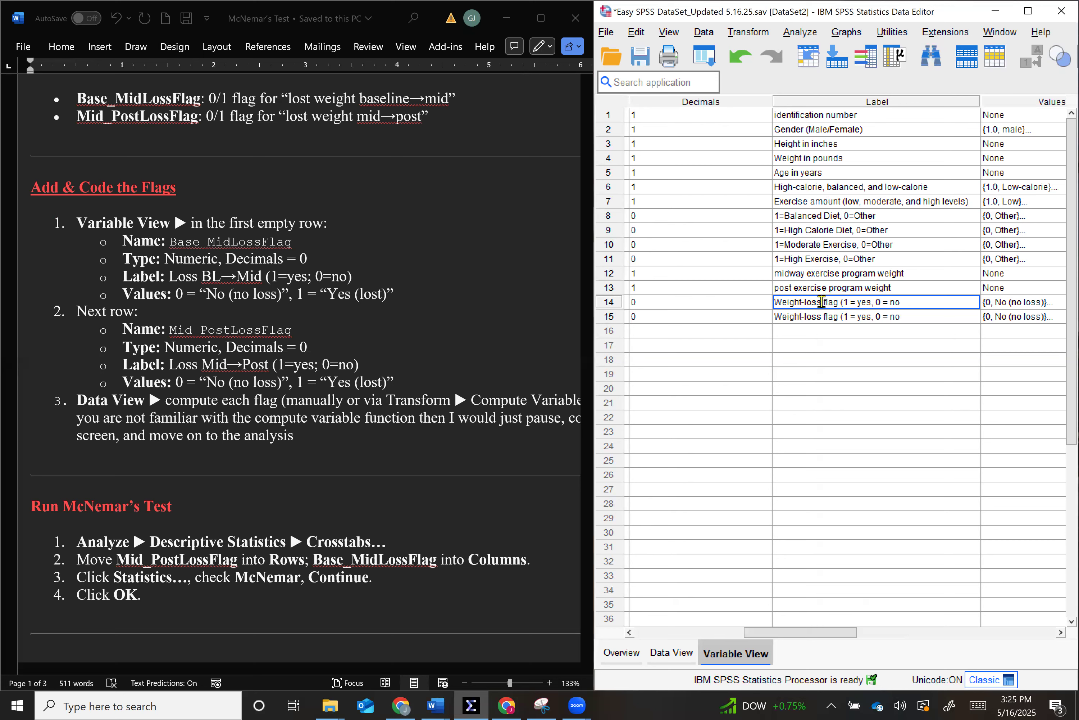
pyautogui.click(839, 302)
pyautogui.write('mid_post')
# - Change the label of Base_MidLossFlag to "Weight-loss flag base_mid (1 = yes, 0 = no)"
pyautogui.hscroll(-5, 899, 402)
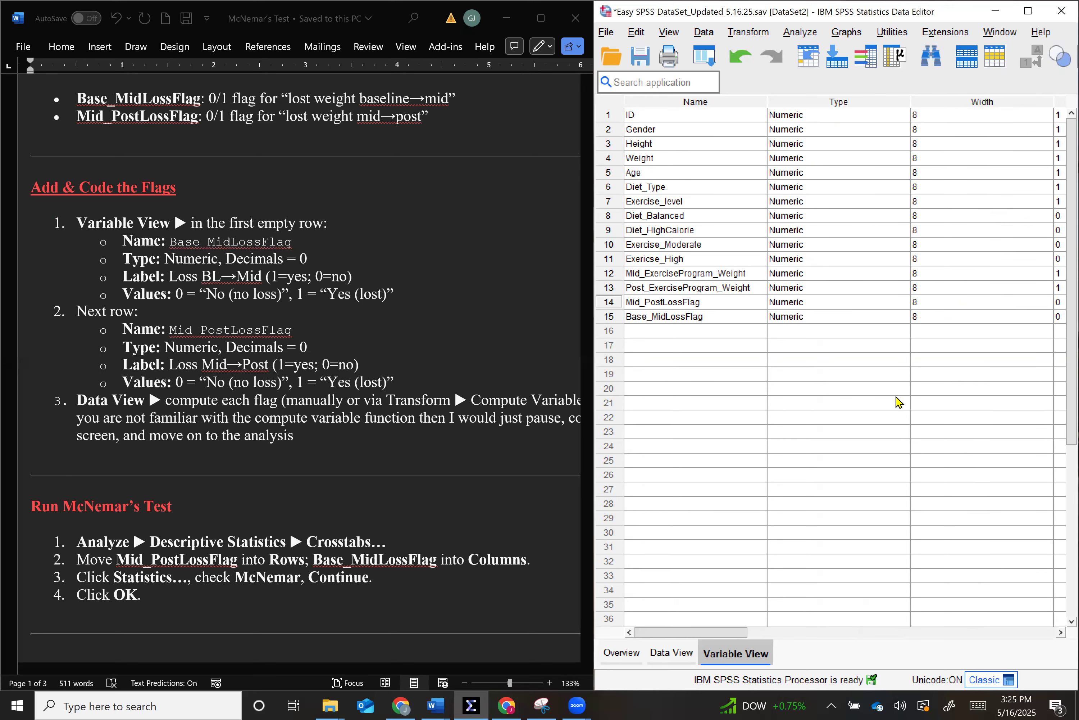
pyautogui.click(678, 319)
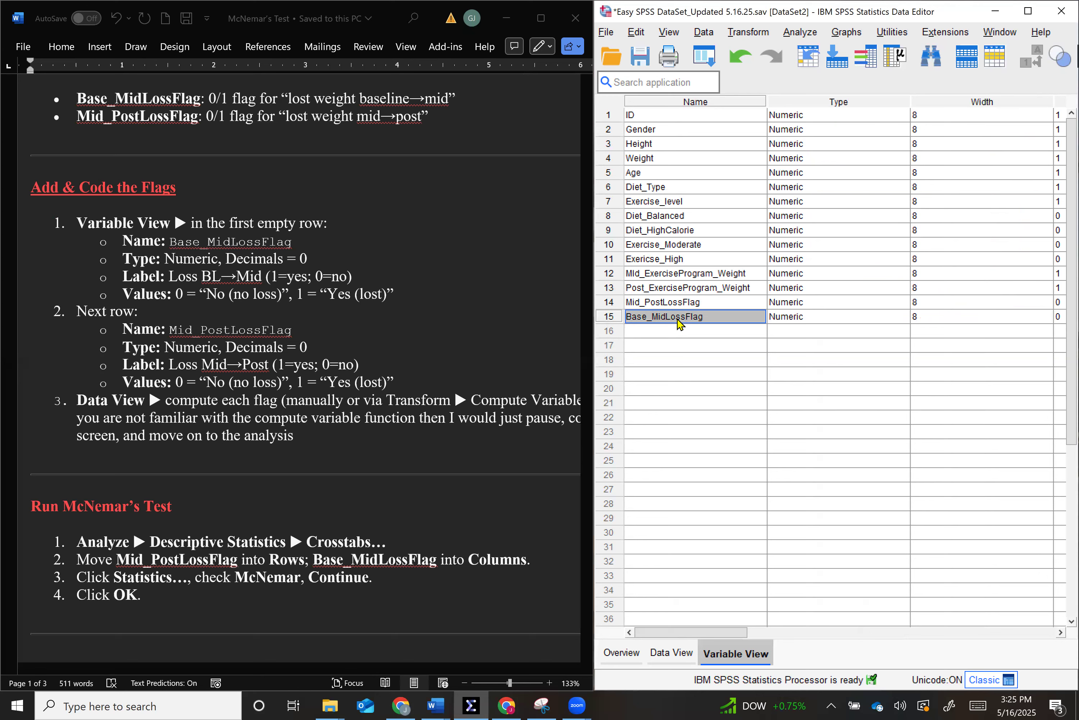
pyautogui.moveTo(703, 633); pyautogui.dragTo(844, 625)
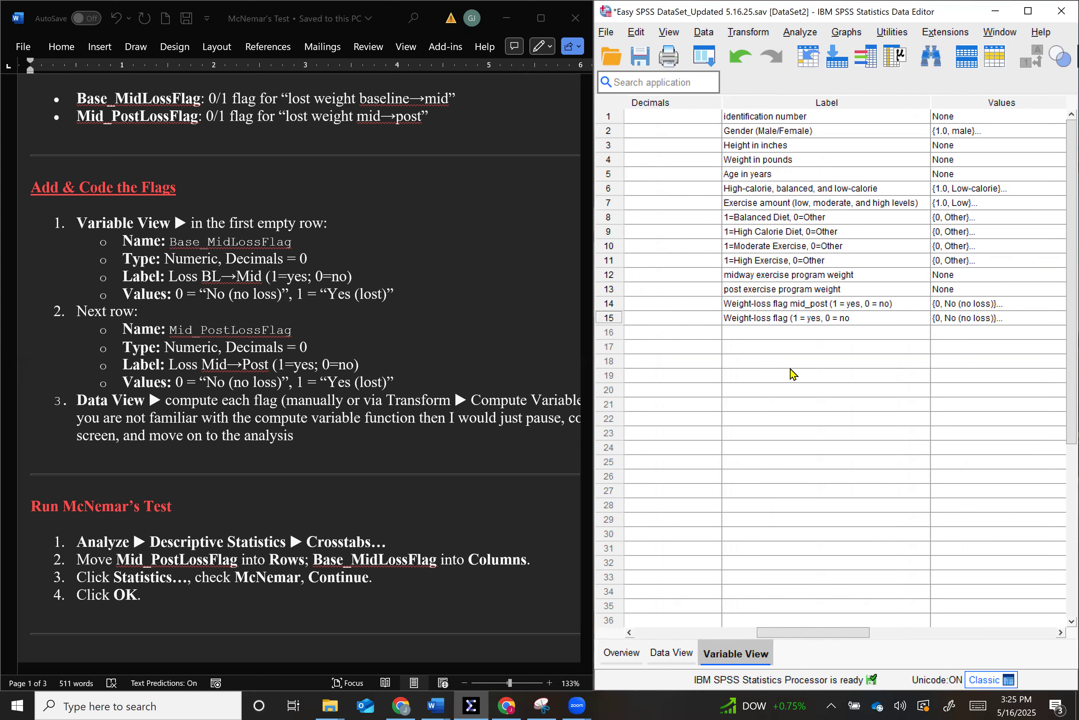
pyautogui.doubleClick(792, 318)
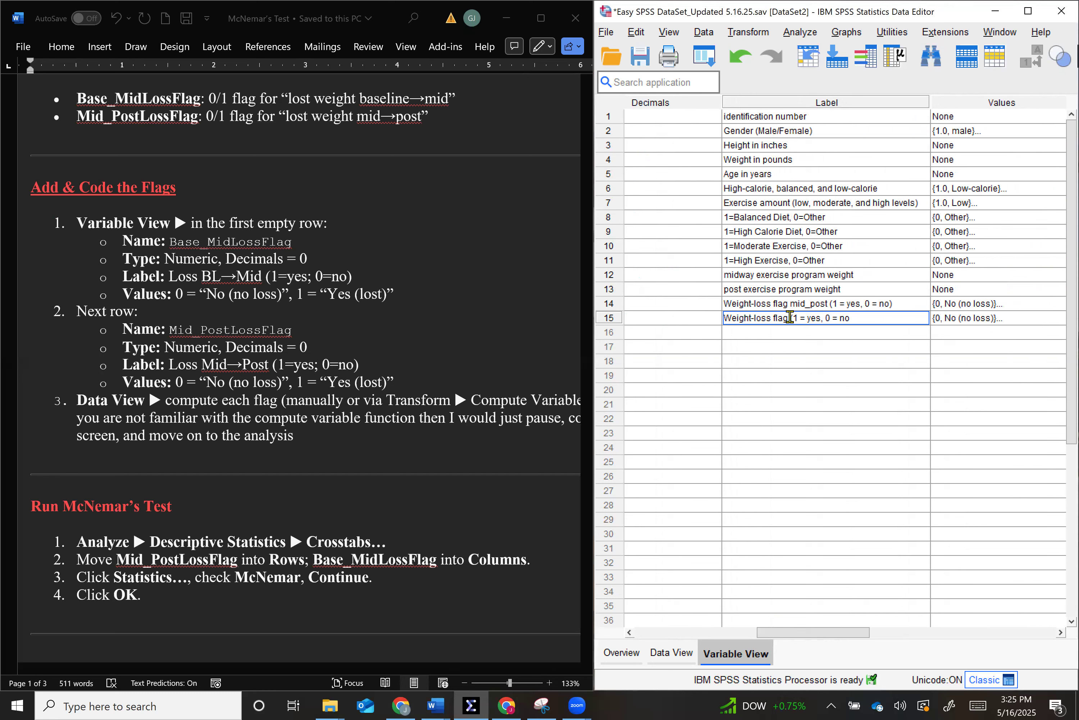
pyautogui.write('base_mid')
pyautogui.click(907, 321)
pyautogui.hscroll(-5, 853, 425)
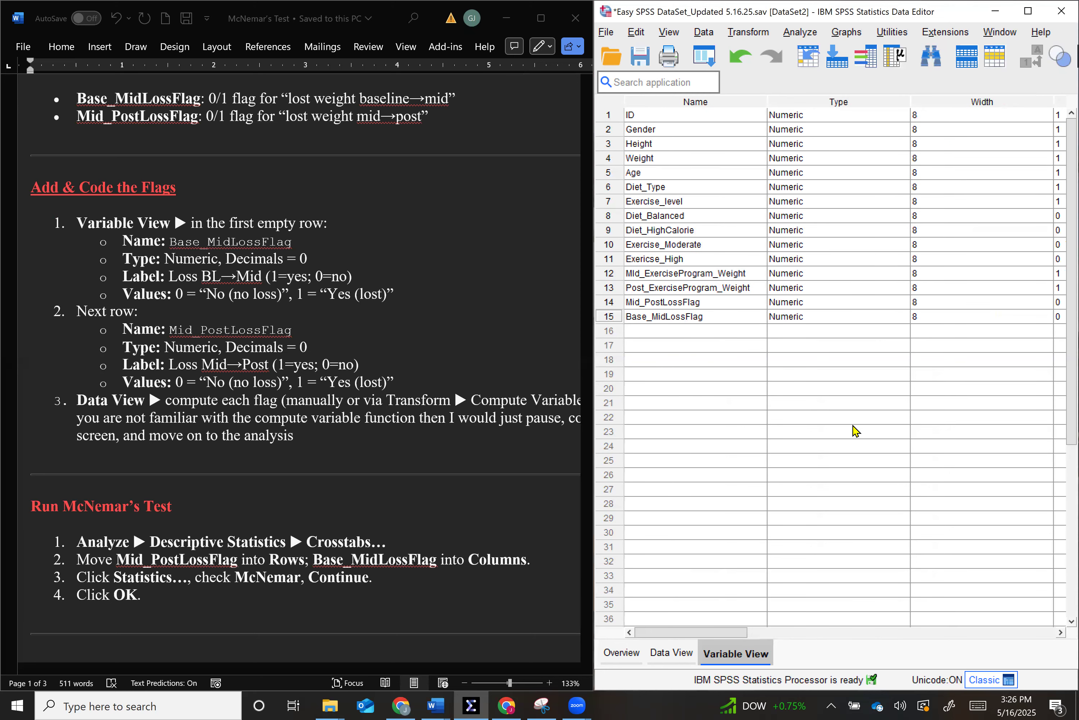
# - Maximize the data editor and select the Mid_PostLossFlag and Base_MidLossFlag variable names in turn
pyautogui.click(1028, 11)
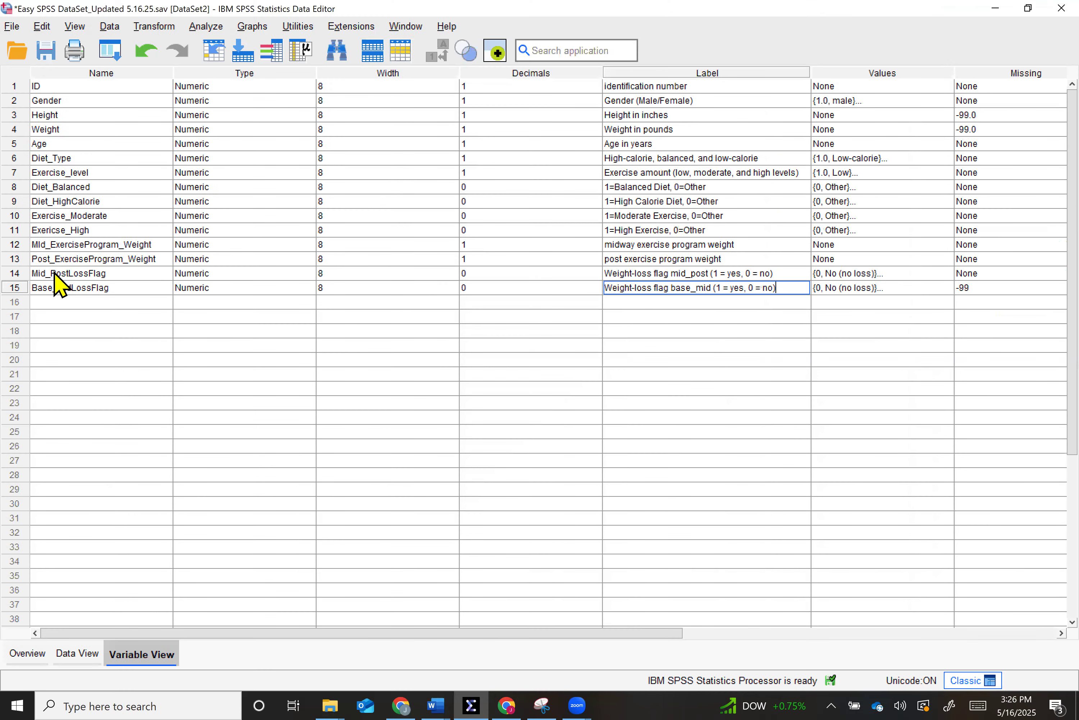
pyautogui.click(55, 277)
pyautogui.click(55, 288)
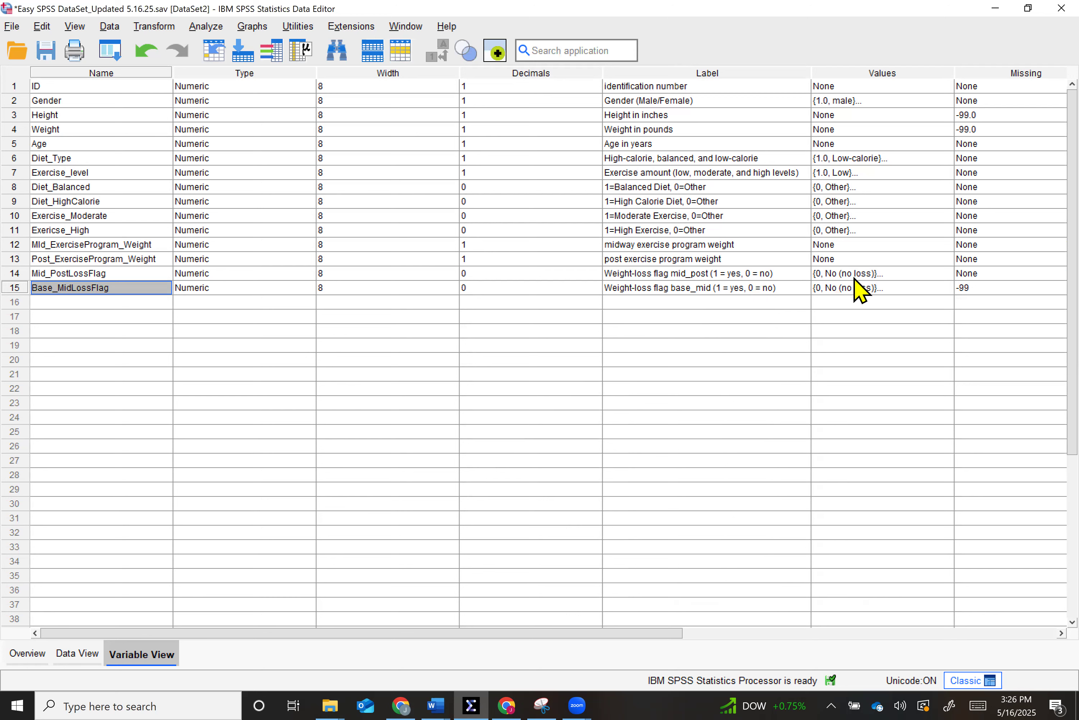
# - Review the value labels of Mid_PostLossFlag for 0 and 1, adding and removing an empty label row as a demonstration
pyautogui.click(900, 278)
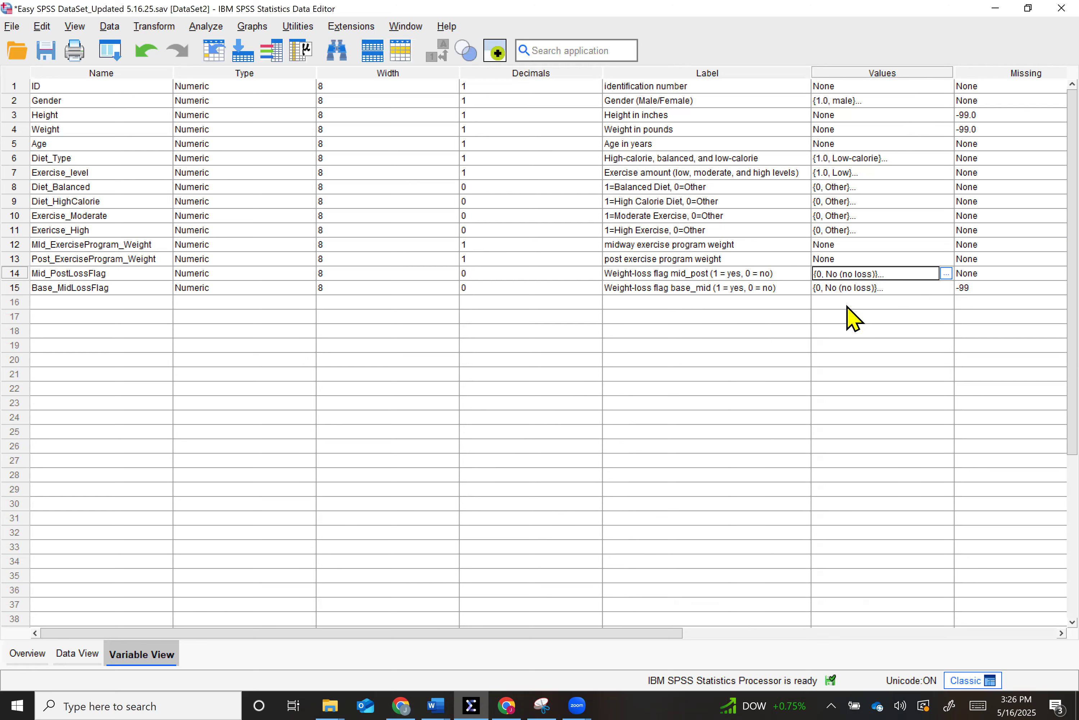
pyautogui.click(946, 273)
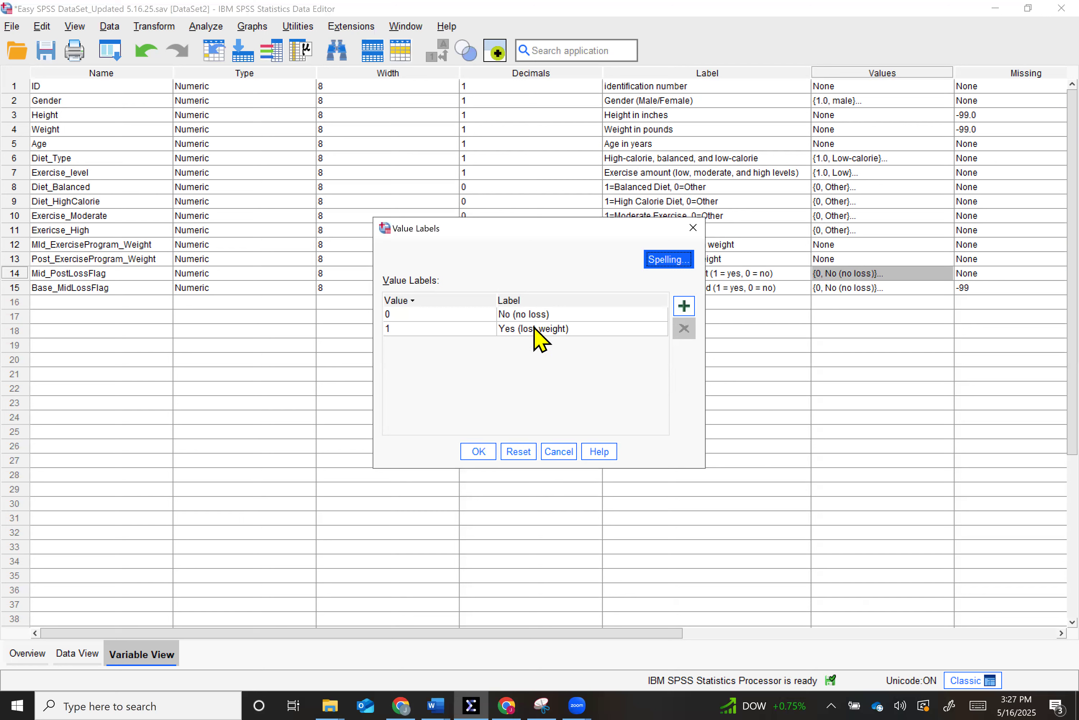
pyautogui.click(684, 306)
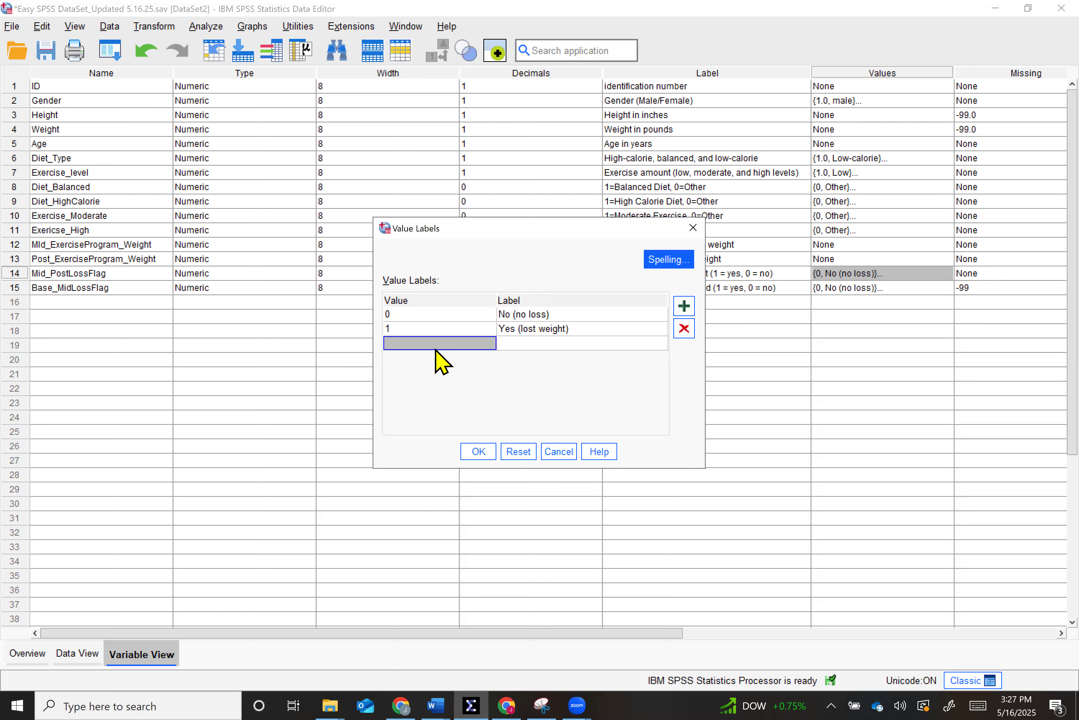
pyautogui.click(685, 328)
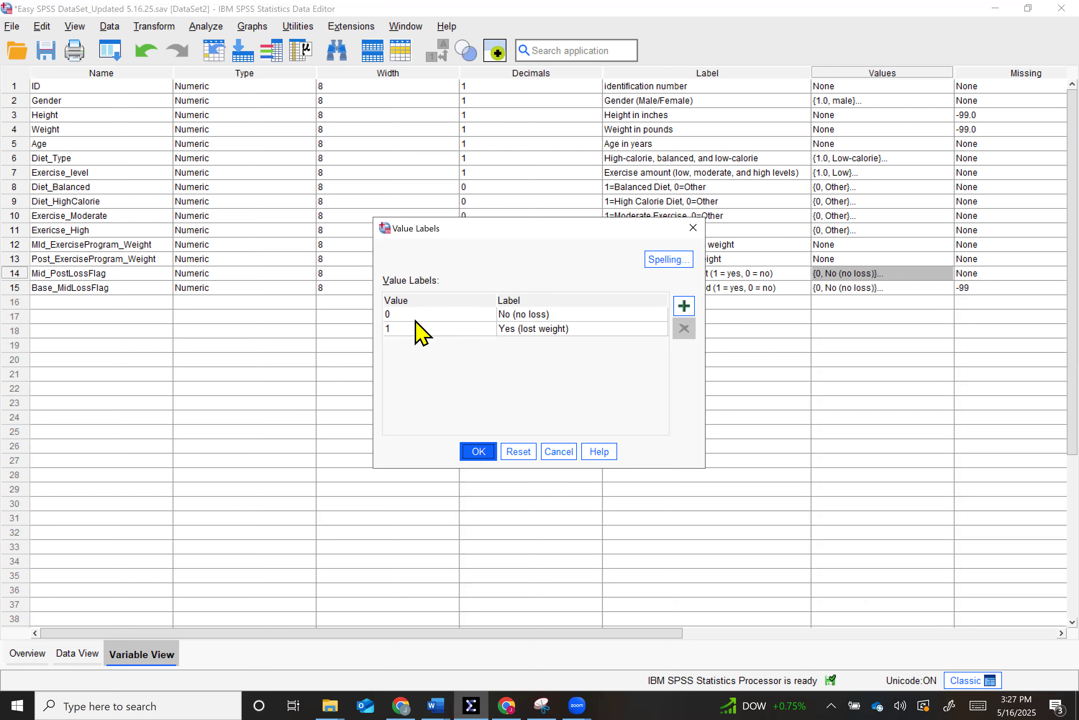
pyautogui.click(403, 315)
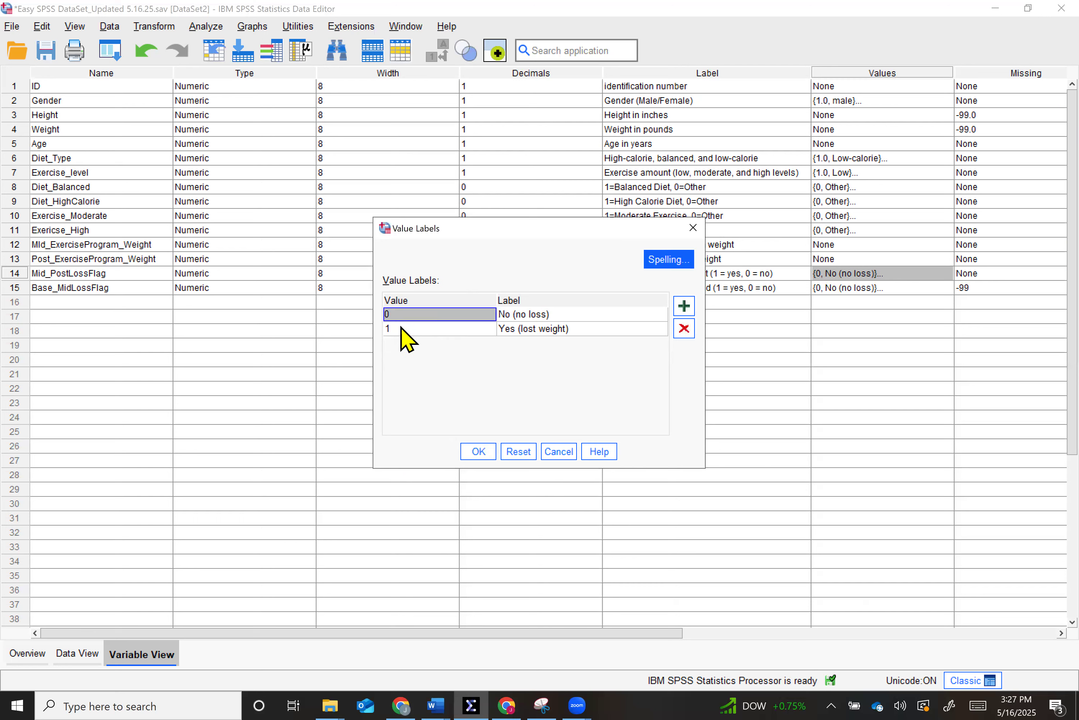
pyautogui.click(400, 328)
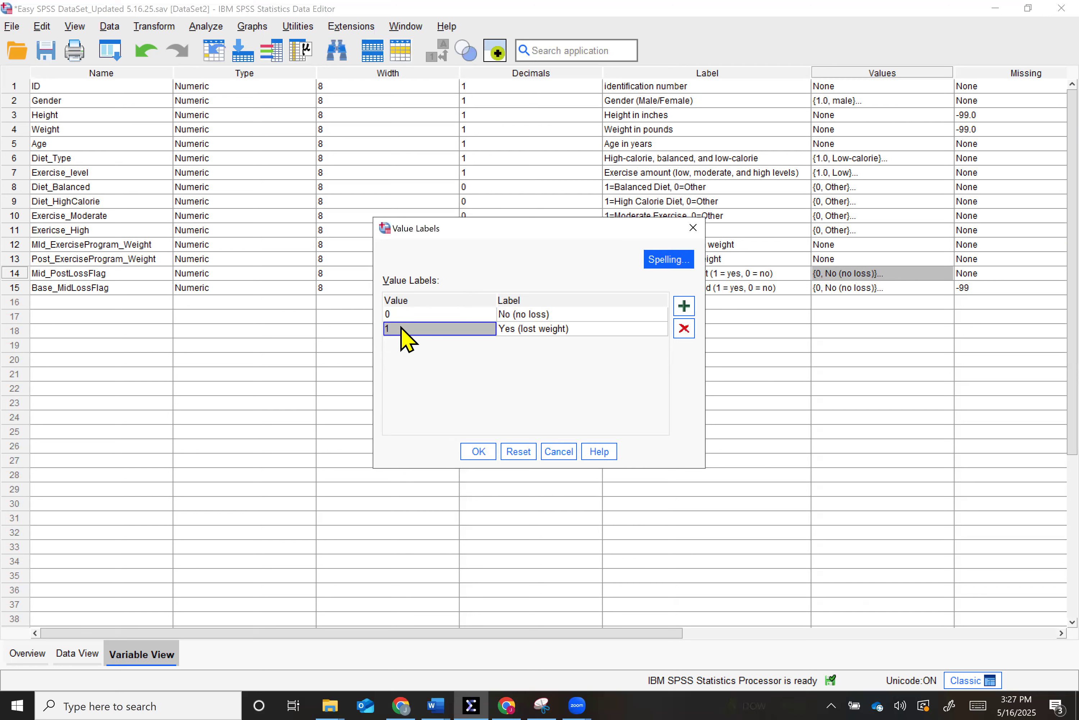
pyautogui.click(508, 315)
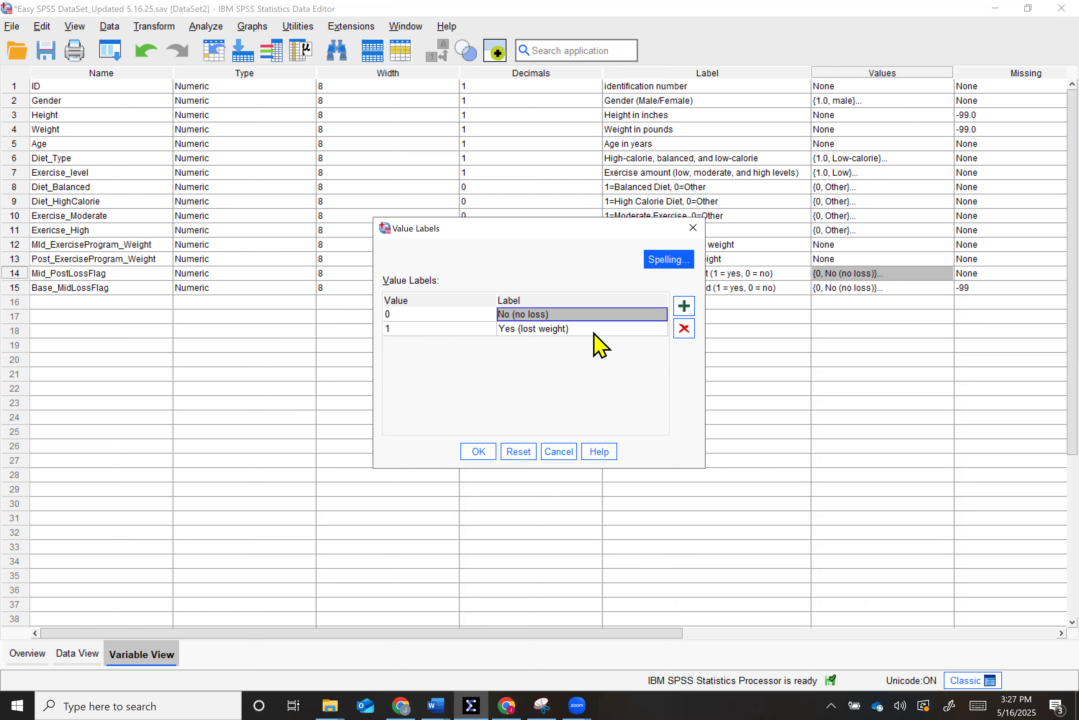
pyautogui.click(402, 329)
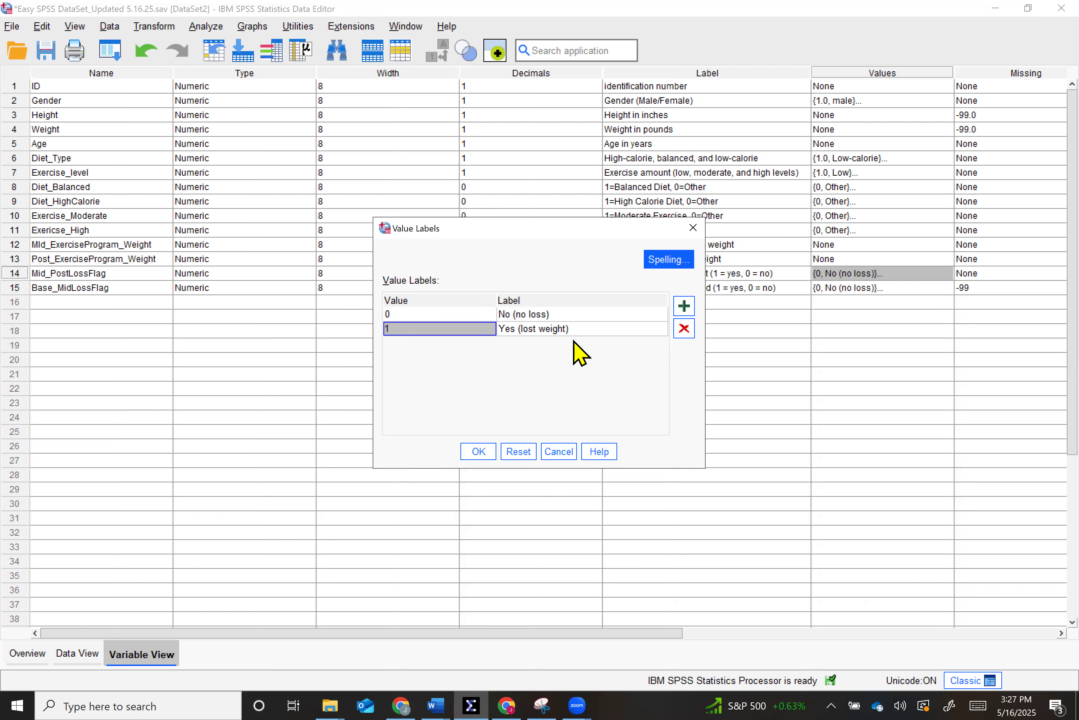
pyautogui.click(483, 450)
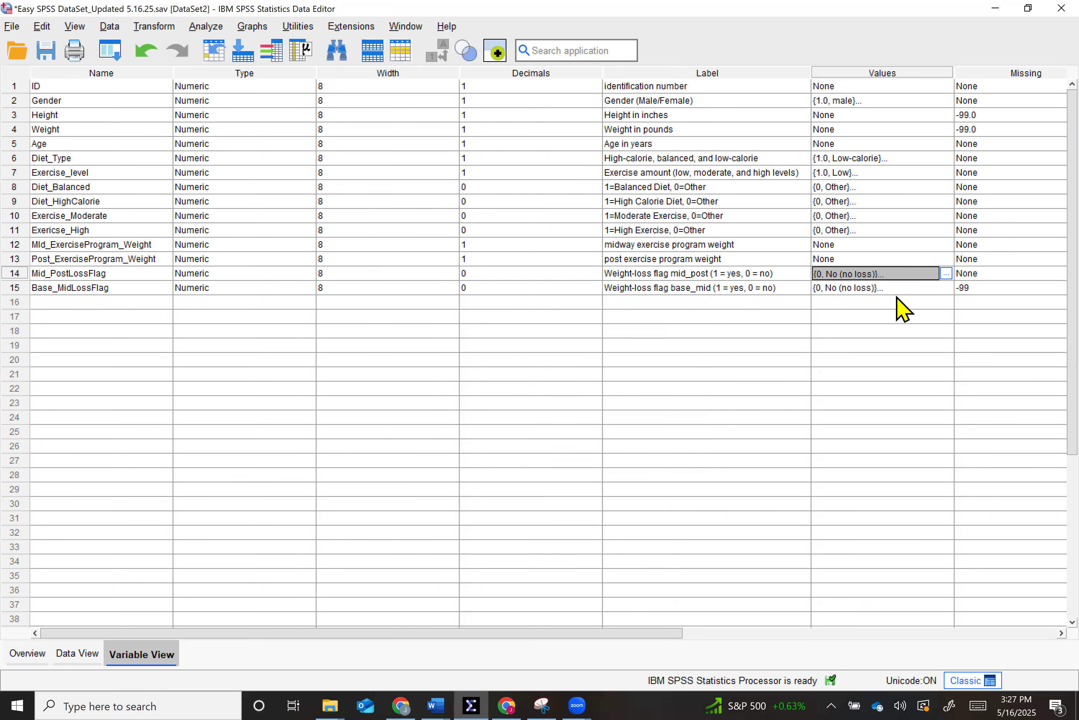
# - Review the value labels of Base_MidLossFlag, adding and removing an empty label row, and close the label definitions
pyautogui.click(923, 290)
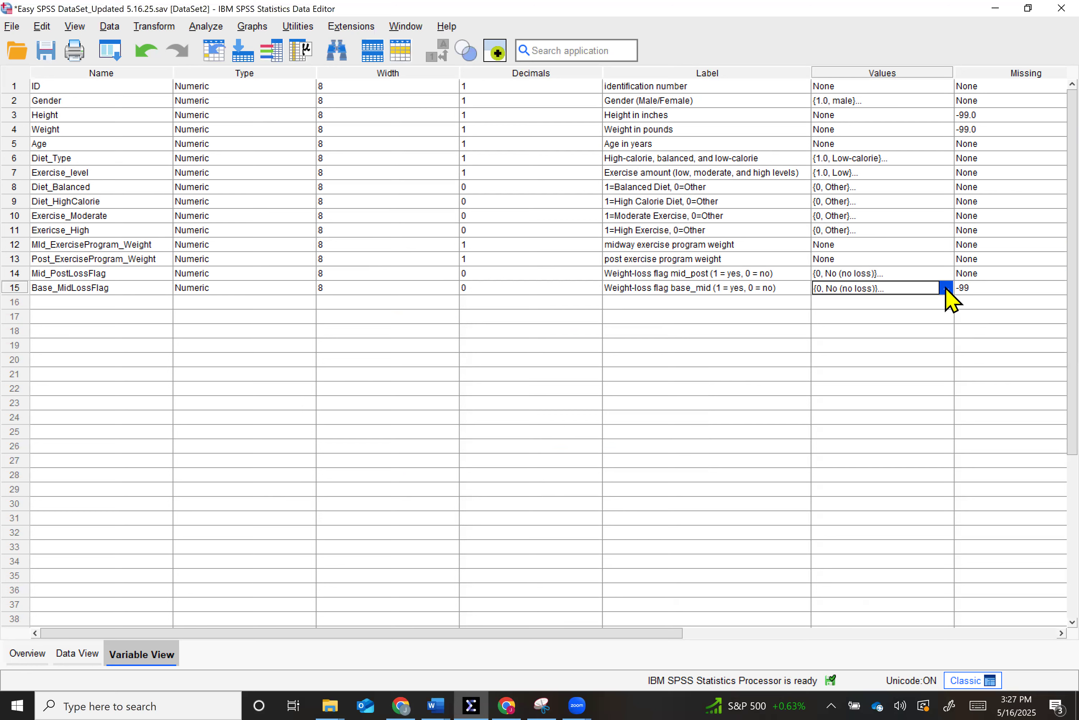
pyautogui.click(946, 288)
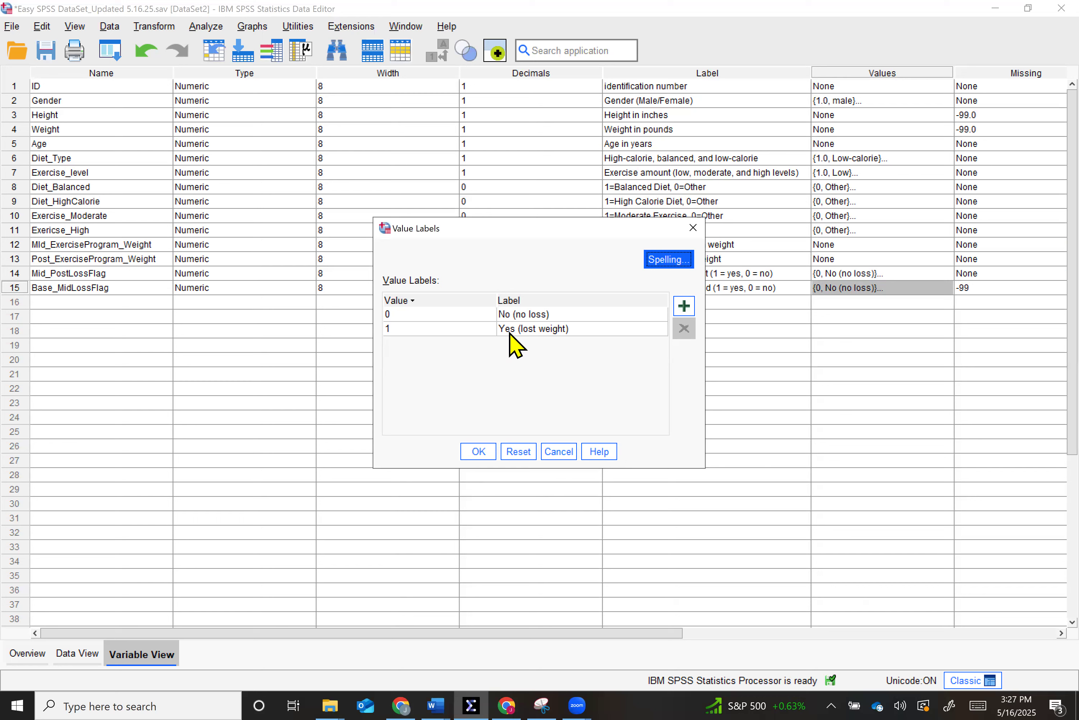
pyautogui.click(682, 311)
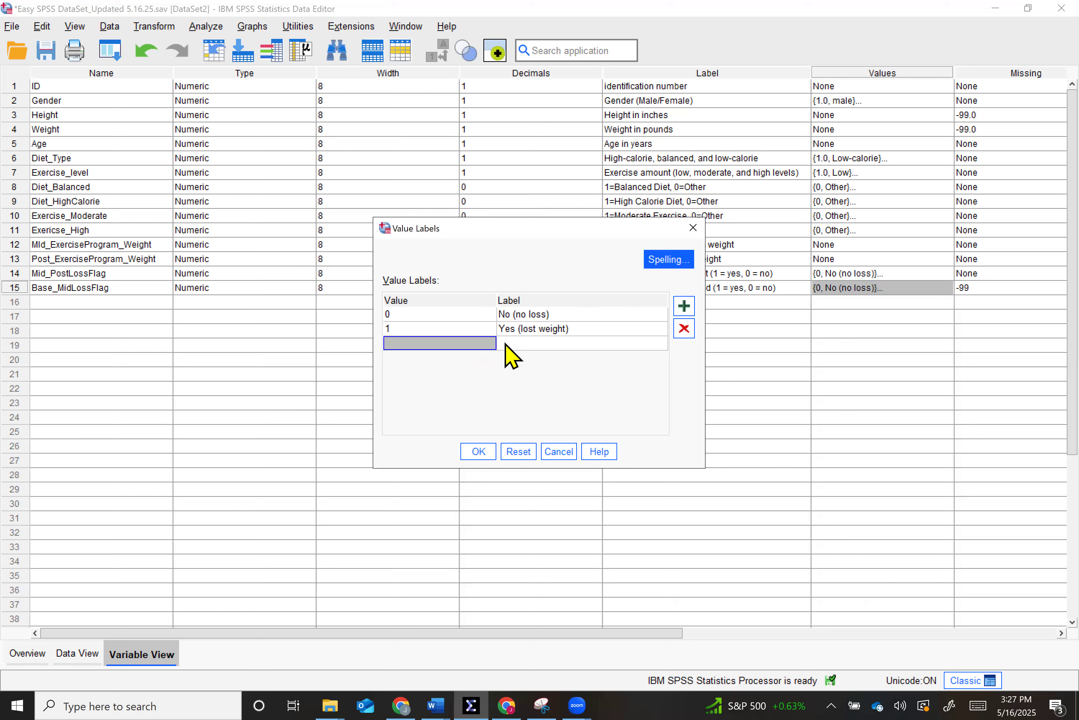
pyautogui.click(677, 333)
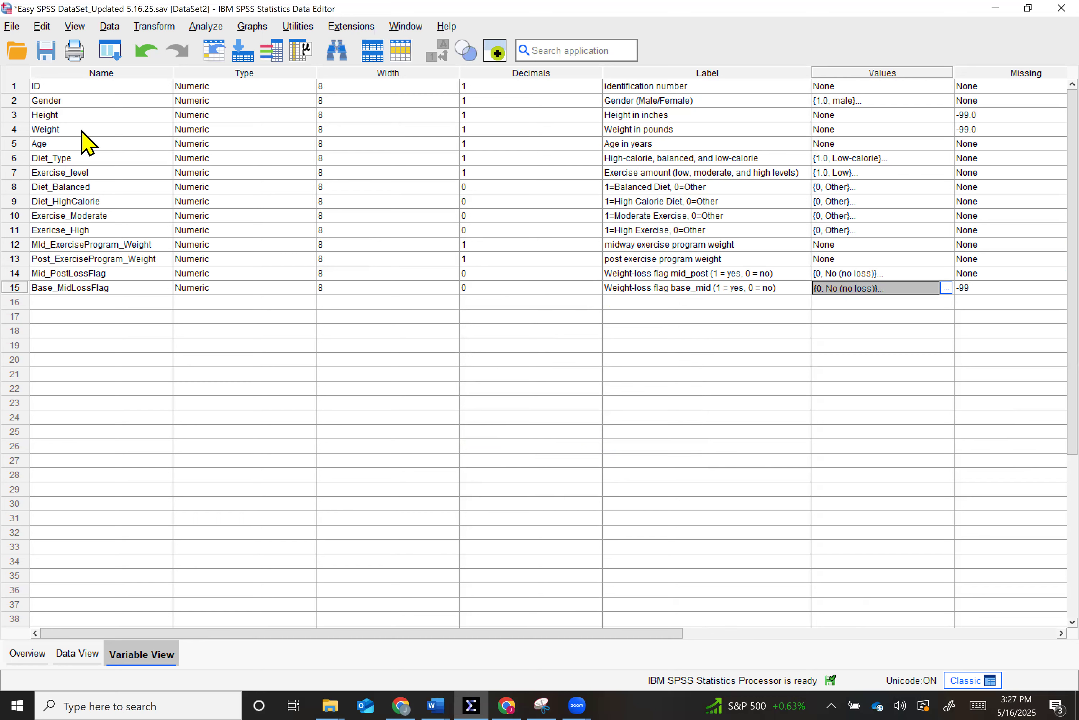
# - Examine the missing-value codes defined for the Height and Weight variables
pyautogui.click(58, 132)
pyautogui.click(24, 133)
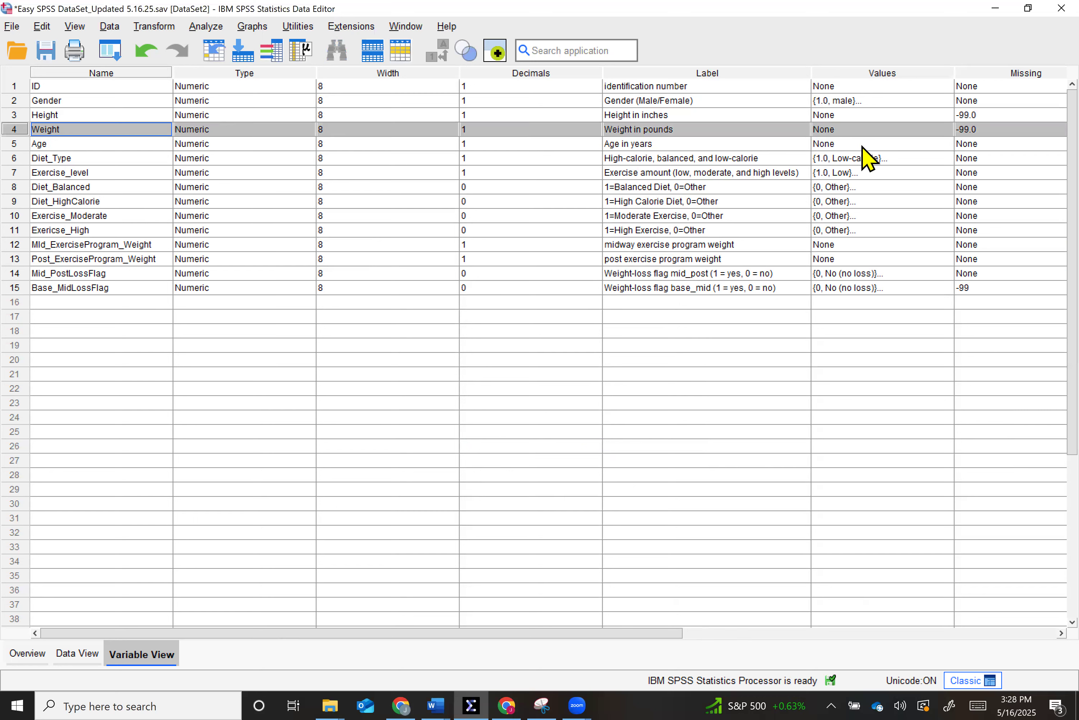
pyautogui.click(979, 114)
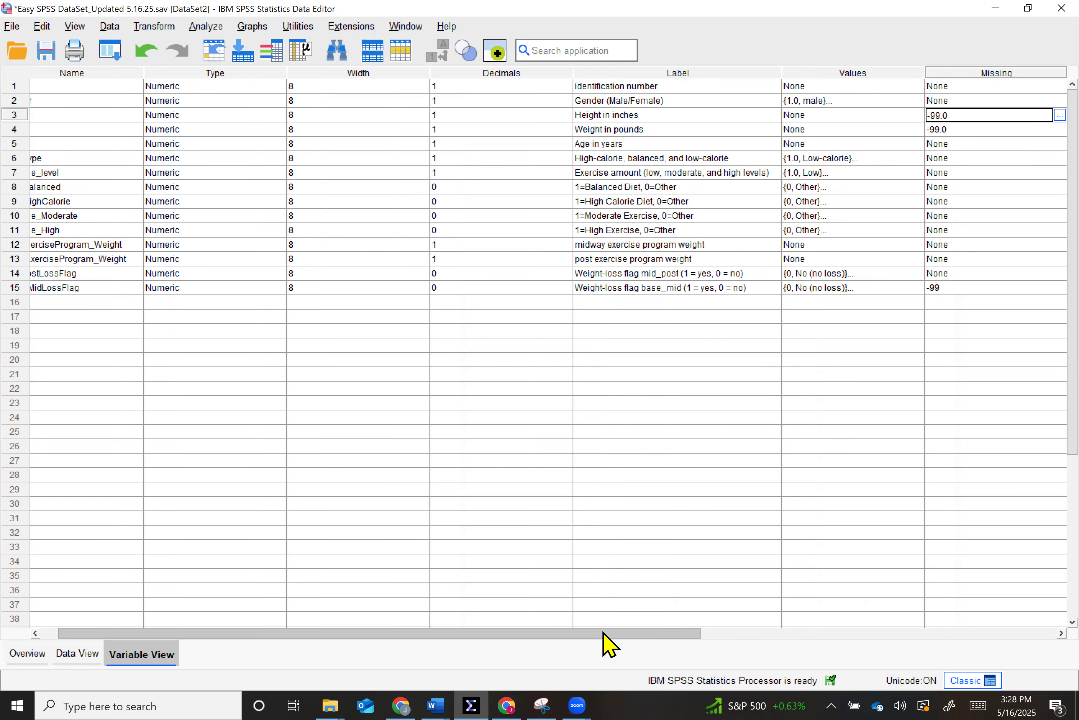
pyautogui.moveTo(603, 632); pyautogui.dragTo(507, 656)
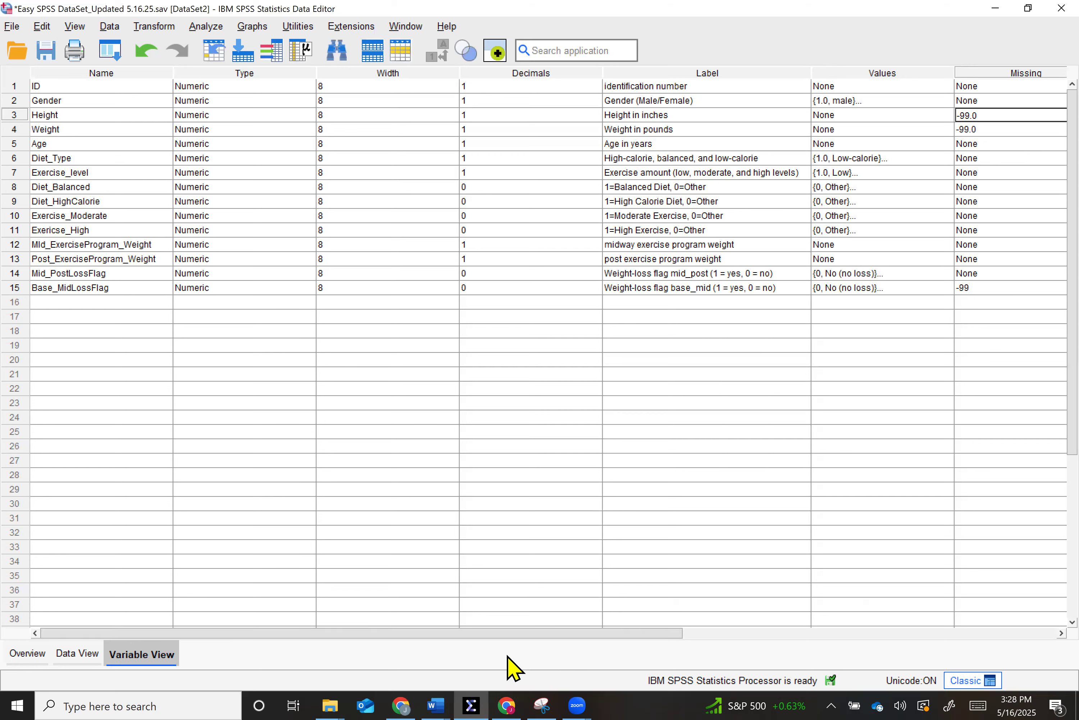
pyautogui.click(150, 120)
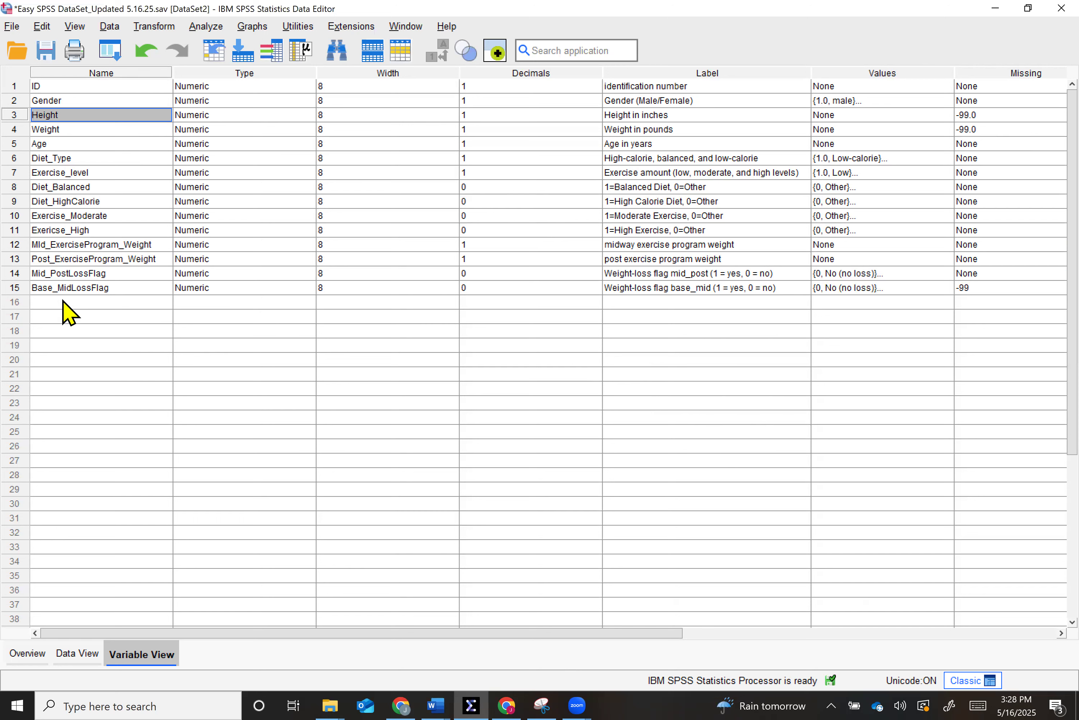
pyautogui.click(55, 128)
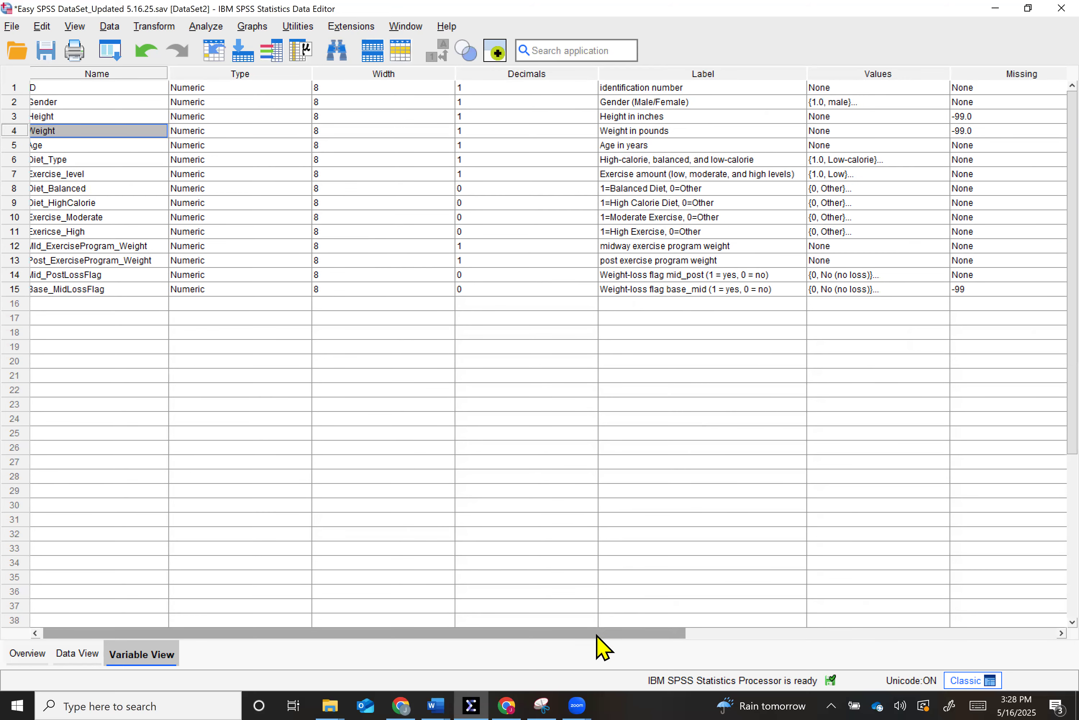
# - Check the measurement level of the two weight-loss flag variables and return to the variable names
pyautogui.moveTo(596, 635); pyautogui.dragTo(1012, 559)
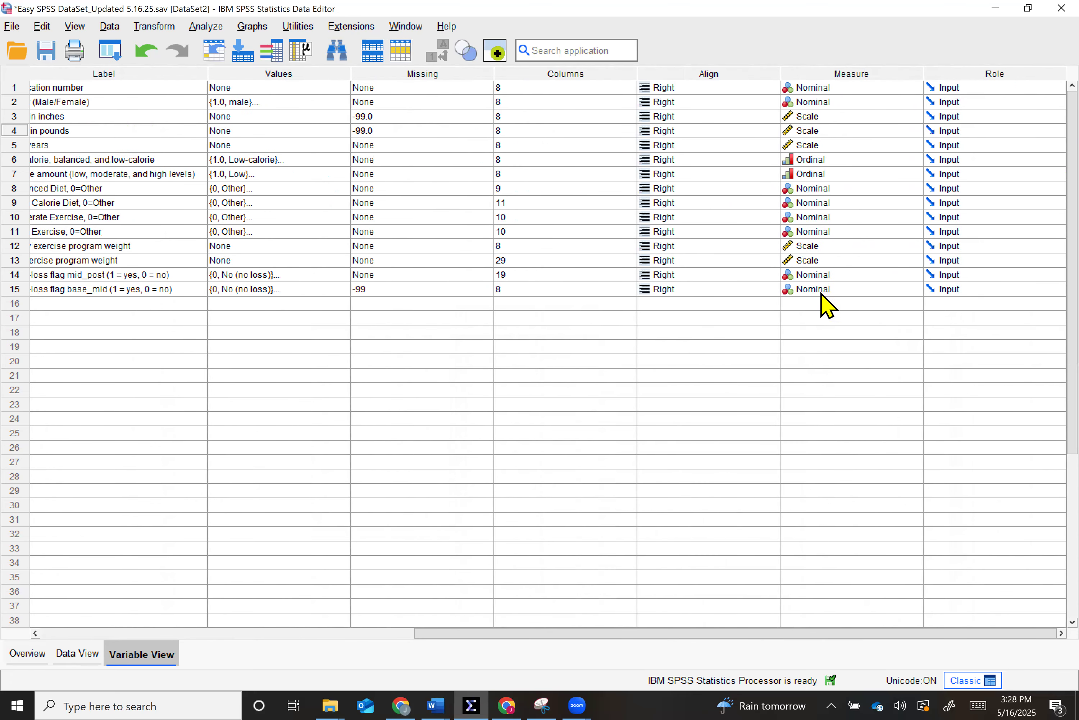
pyautogui.moveTo(711, 634); pyautogui.dragTo(286, 628)
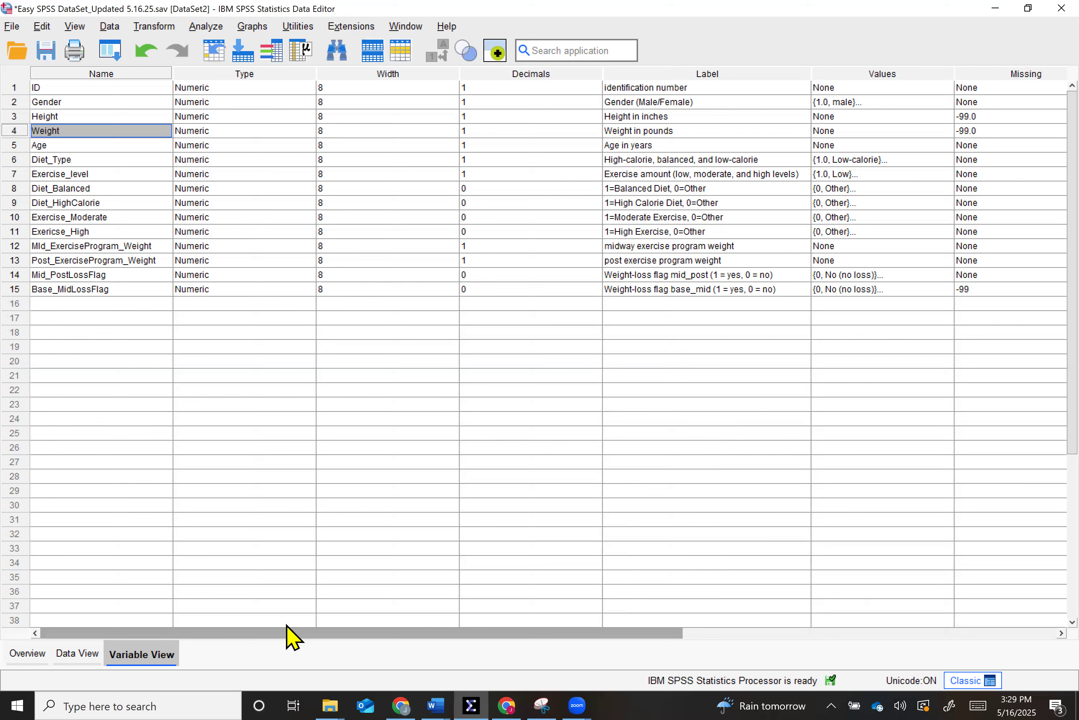
pyautogui.moveTo(287, 627); pyautogui.dragTo(286, 628)
# - Show the dataset's case values and widen the Base_MidLossFlag column to fit its full name
pyautogui.click(68, 655)
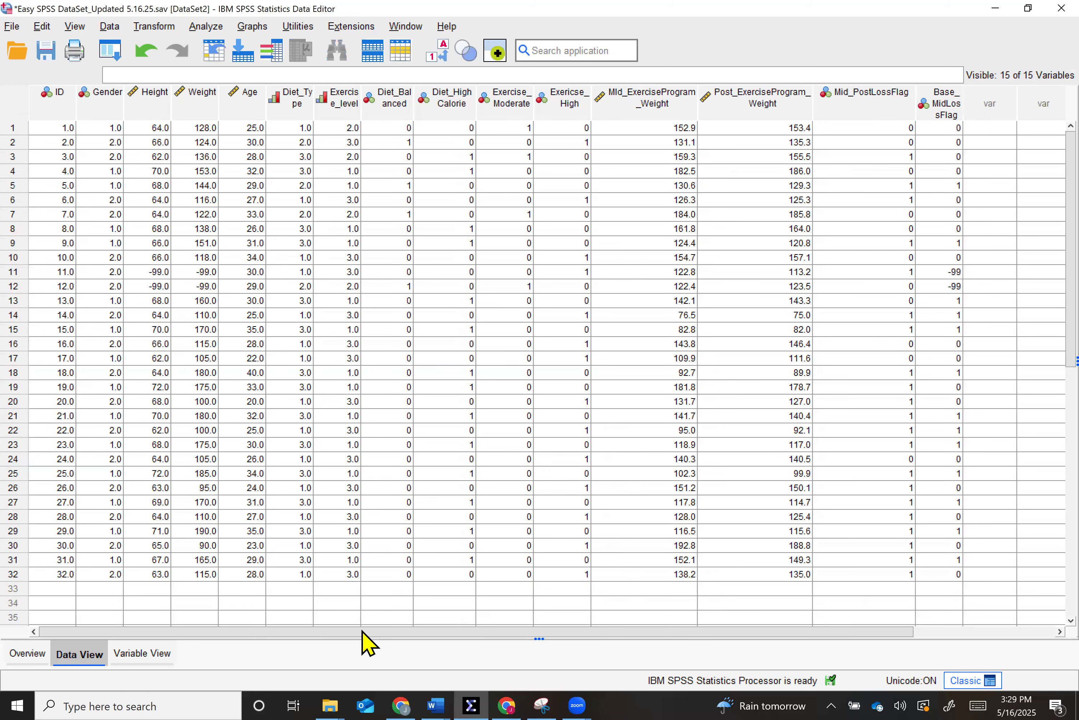
pyautogui.moveTo(362, 631); pyautogui.dragTo(392, 632)
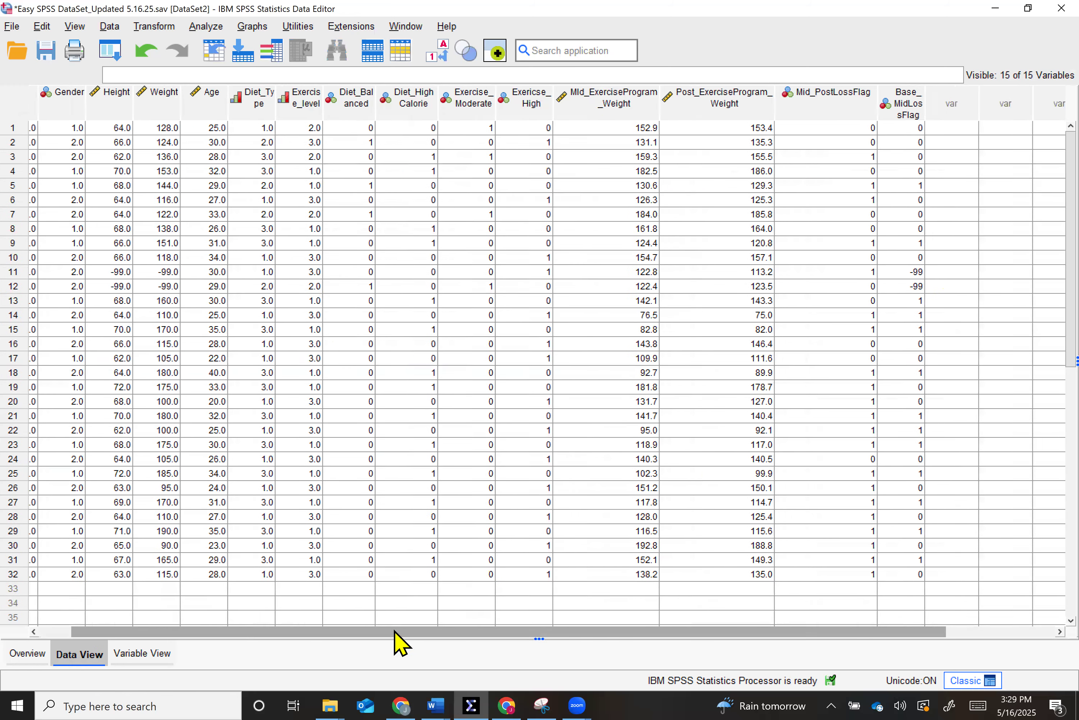
pyautogui.doubleClick(923, 94)
# - Select the Mid_PostLossFlag column and toggle between value labels and numeric codes to compare them, ending on numeric codes
pyautogui.click(855, 99)
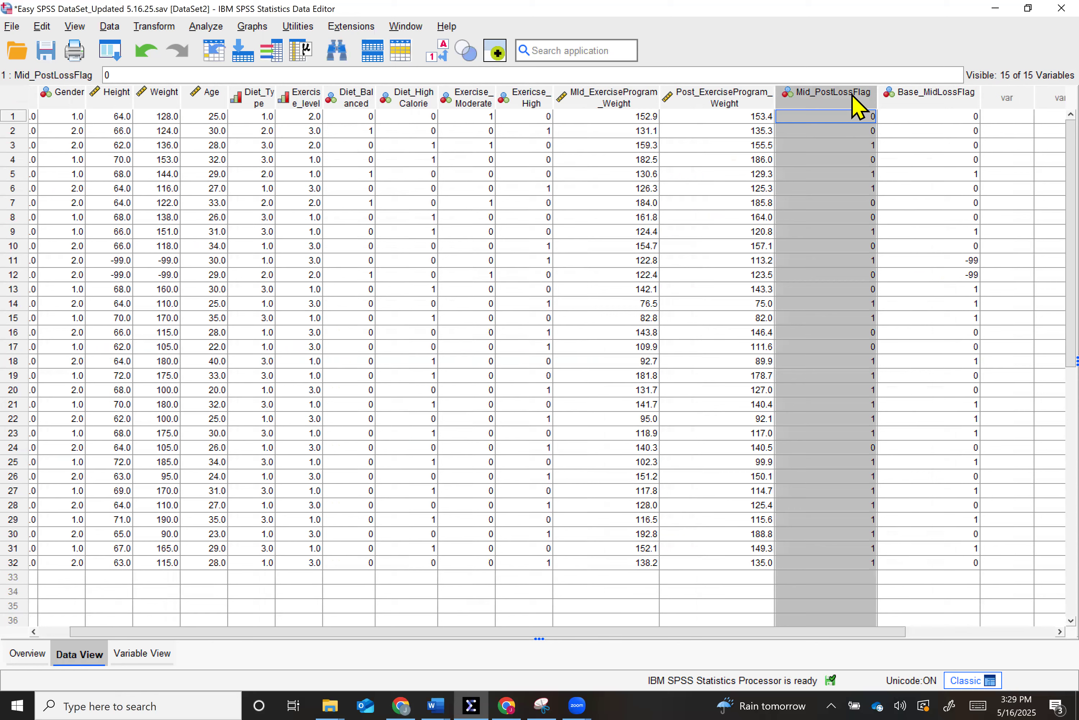
pyautogui.click(444, 46)
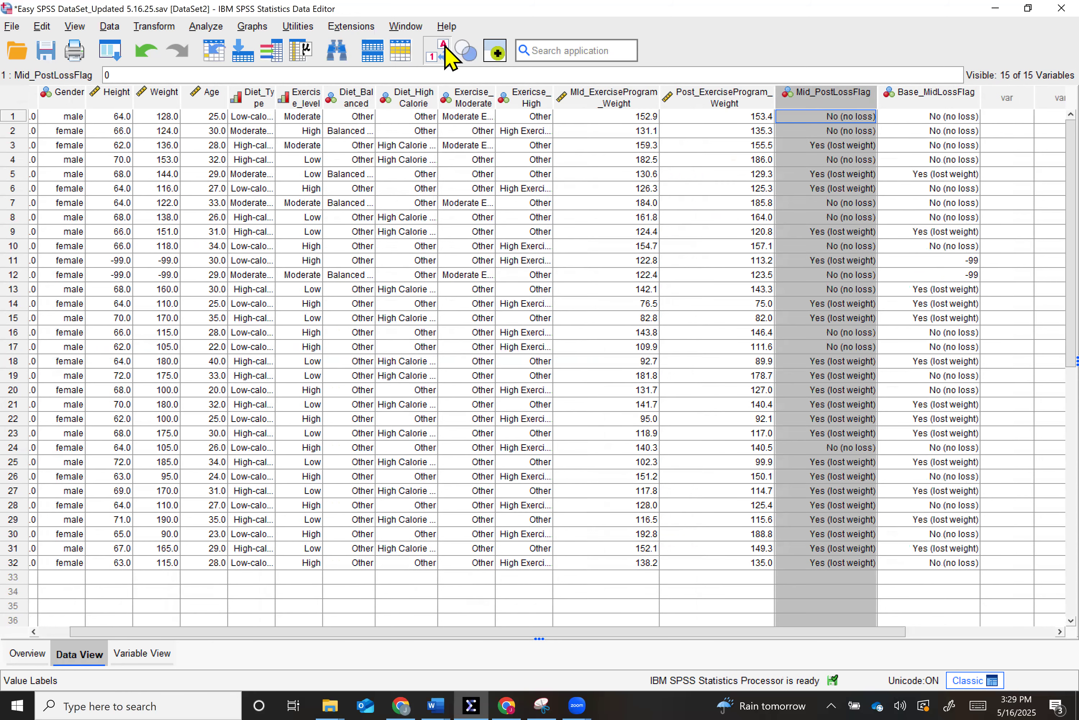
pyautogui.click(444, 46)
pyautogui.click(444, 46)
pyautogui.click(444, 49)
pyautogui.click(445, 49)
pyautogui.click(445, 48)
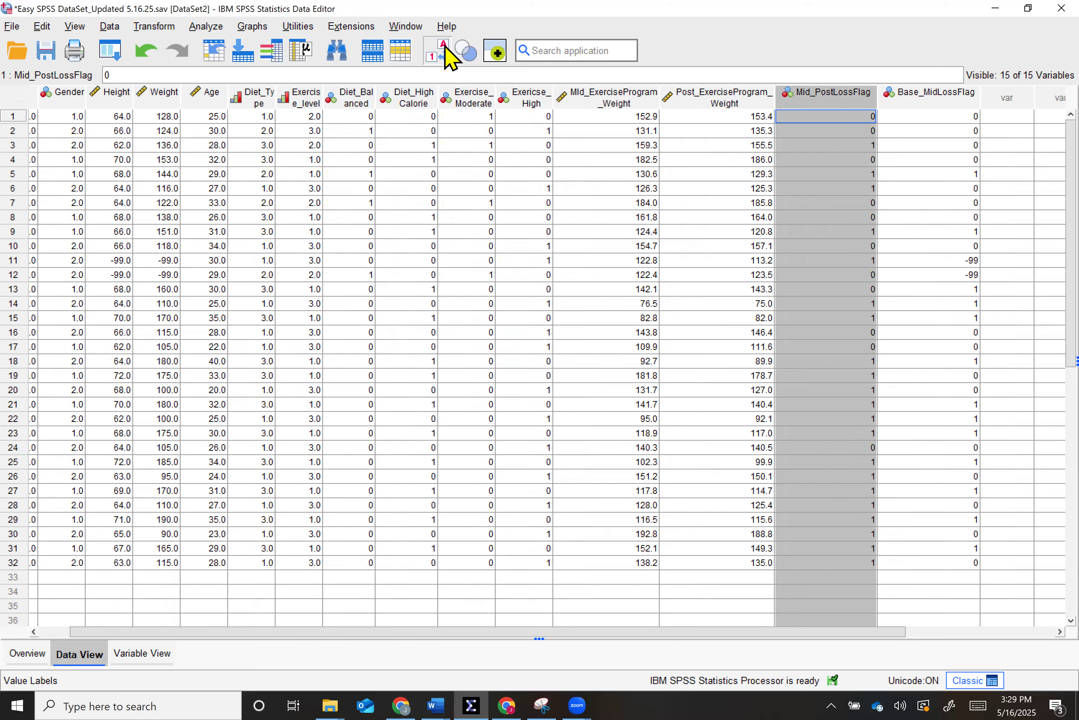
pyautogui.click(444, 49)
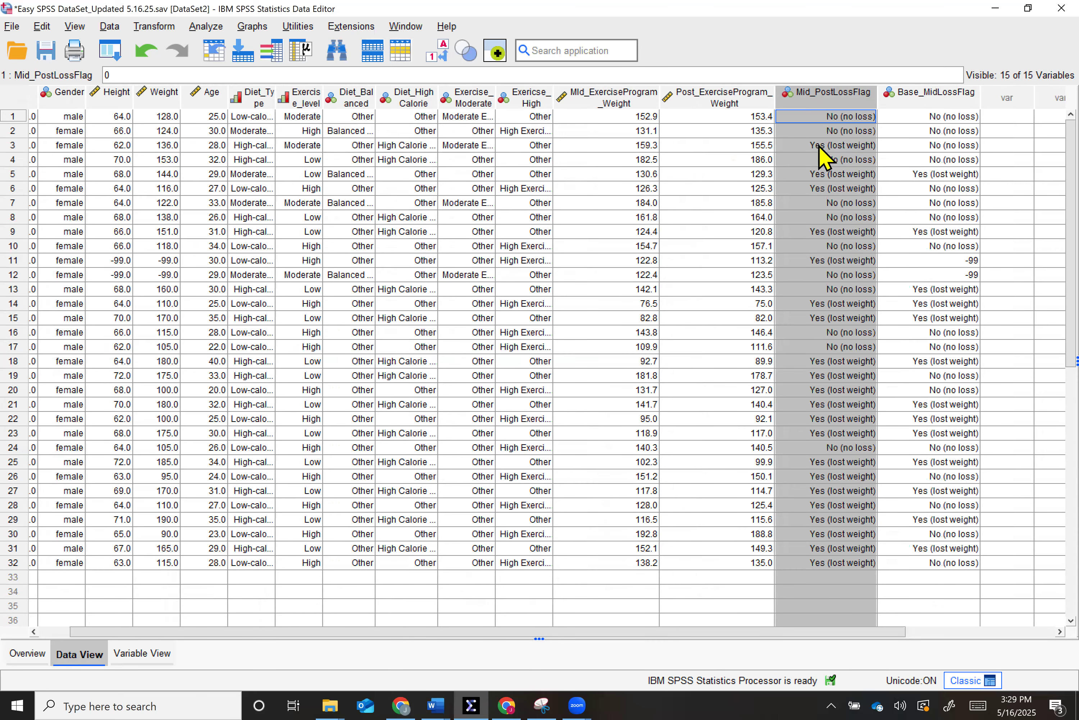
pyautogui.click(445, 60)
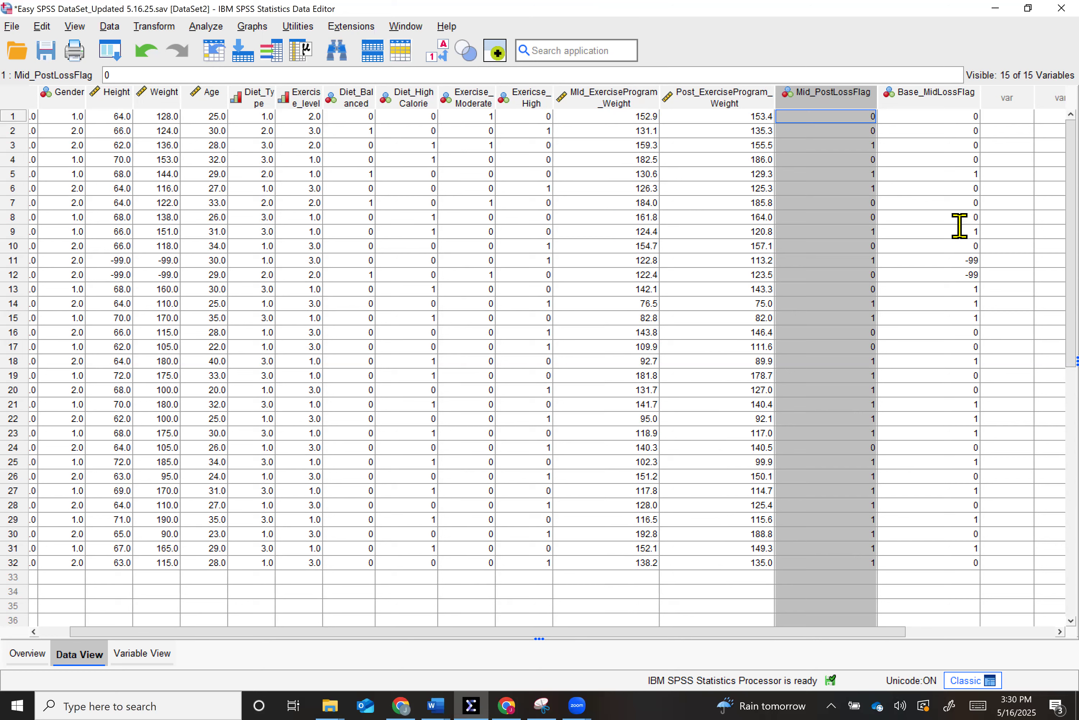
# - Examine the missing-data entries for cases 11 and 12 in Base_MidLossFlag and in the Weight column
pyautogui.click(963, 261)
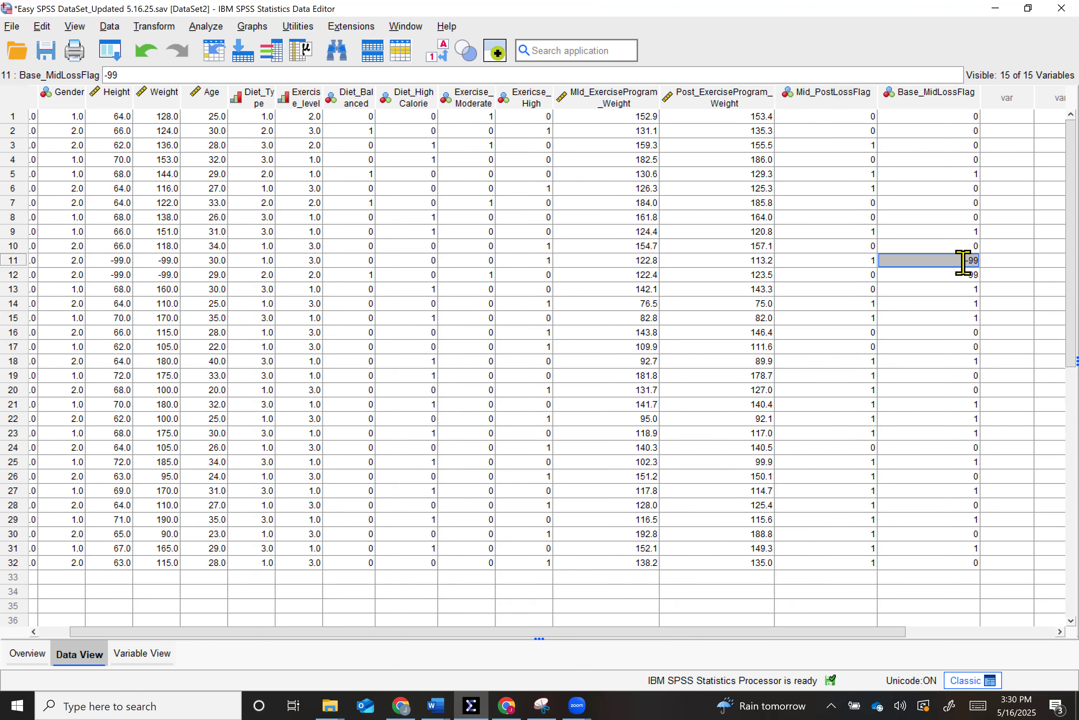
pyautogui.click(961, 277)
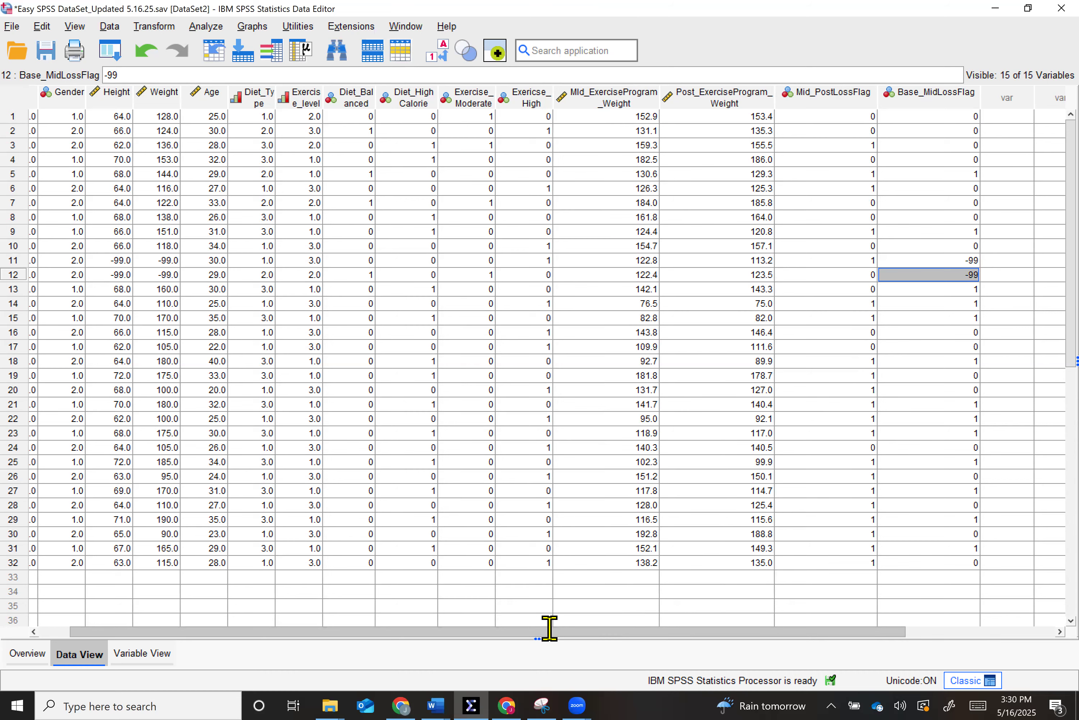
pyautogui.hscroll(-1, 549, 628)
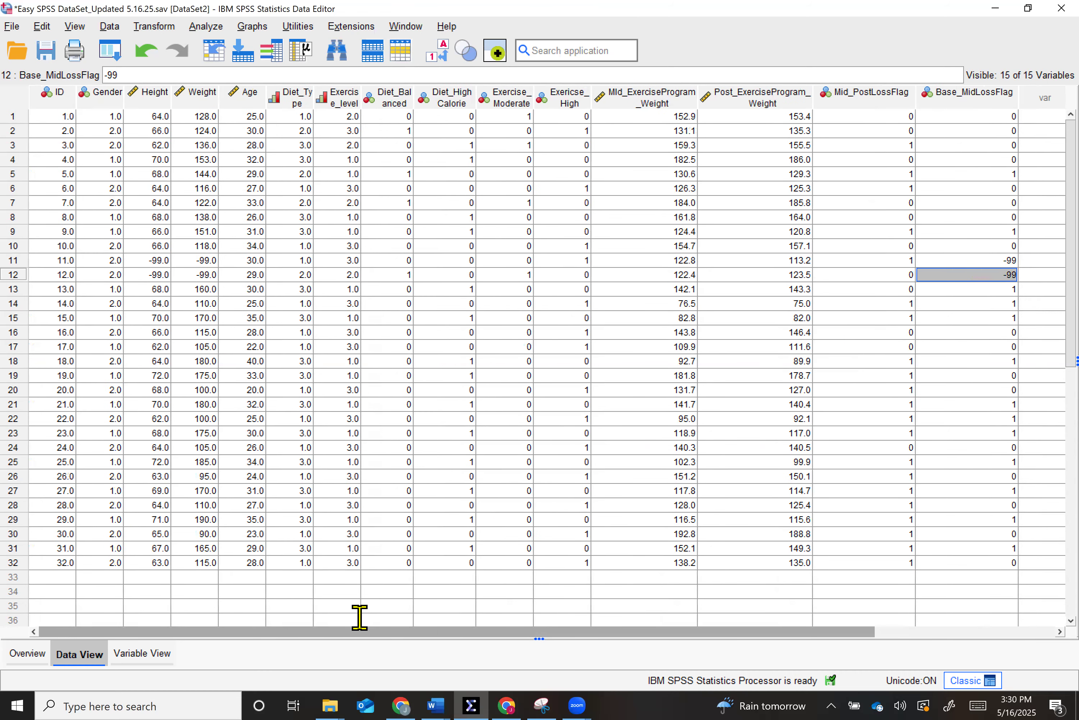
pyautogui.click(198, 97)
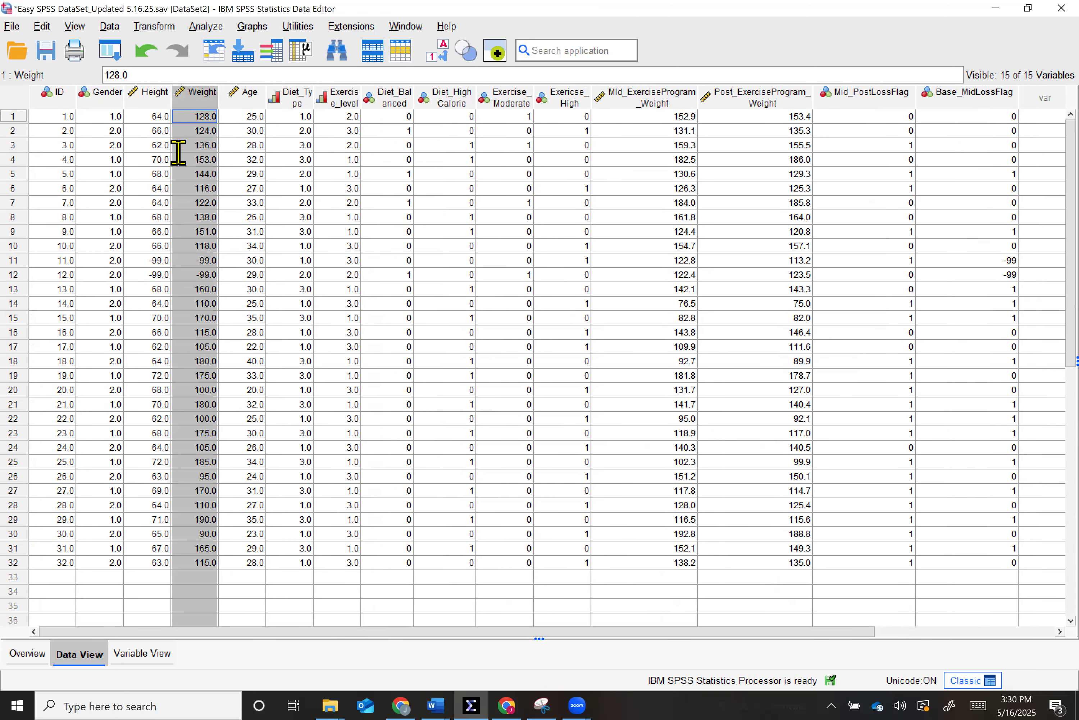
pyautogui.click(190, 259)
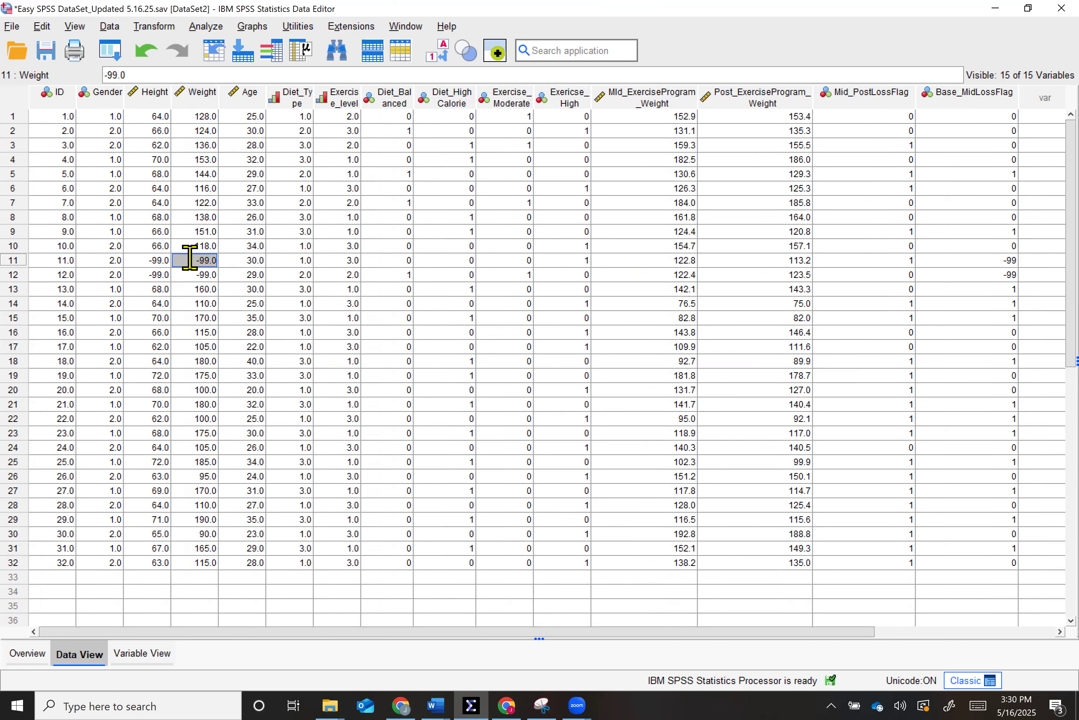
pyautogui.click(199, 273)
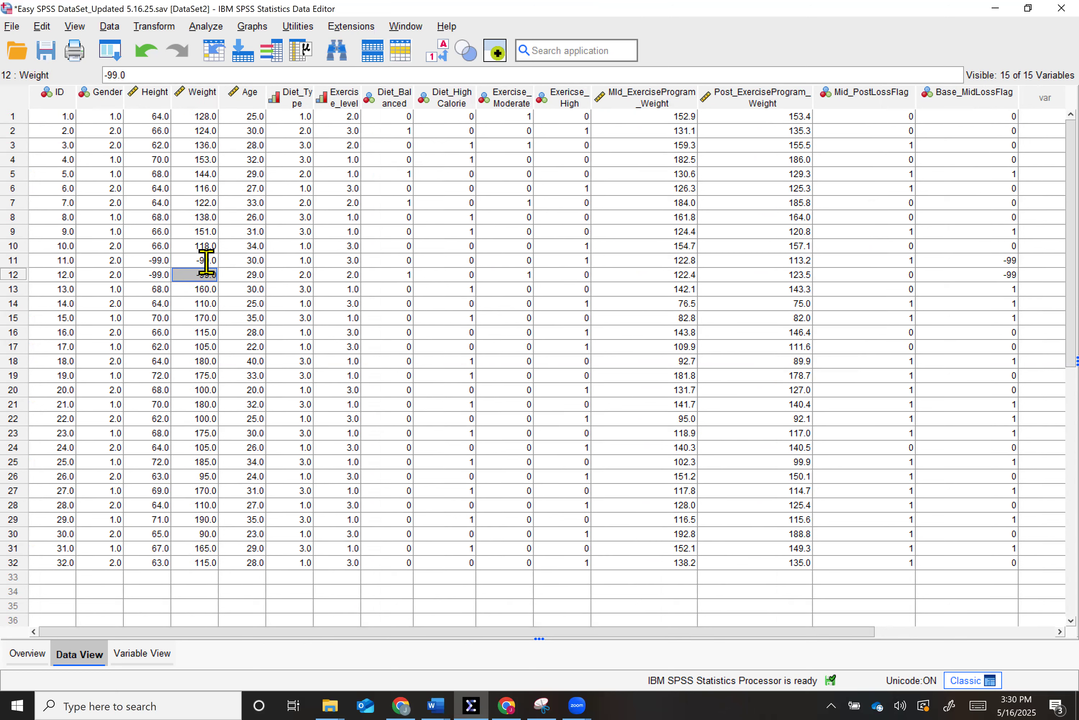
# - Examine the missing-data codes of cases 11 and 12 in the Height, Weight and Base_MidLossFlag columns
pyautogui.click(158, 260)
pyautogui.click(158, 274)
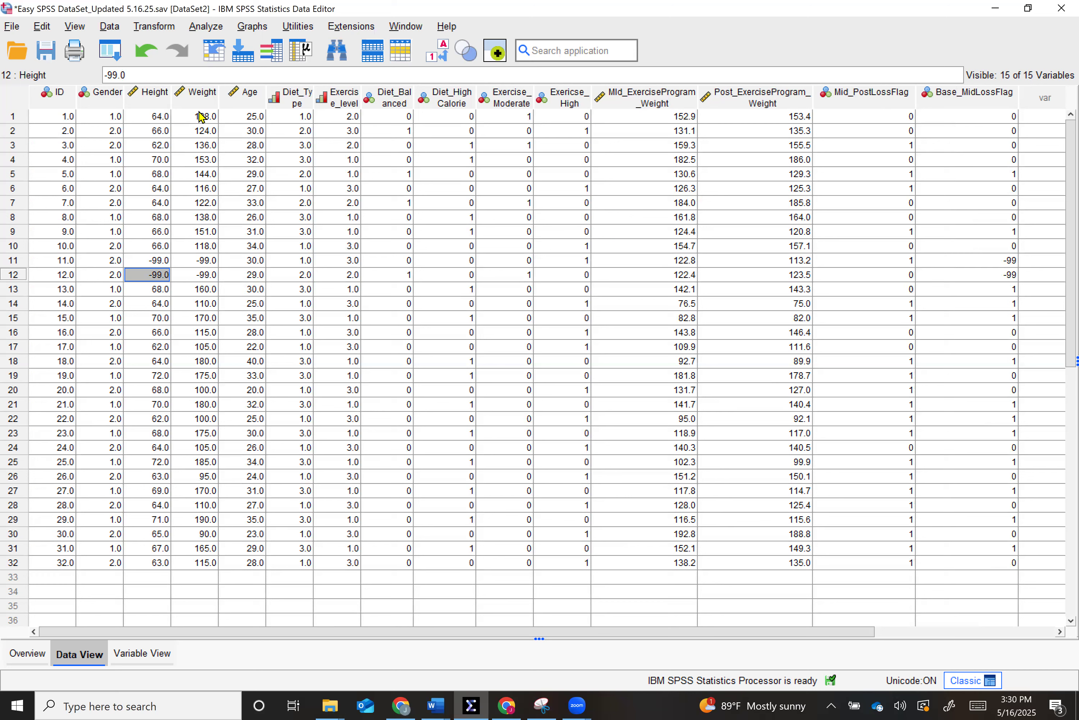
pyautogui.click(199, 261)
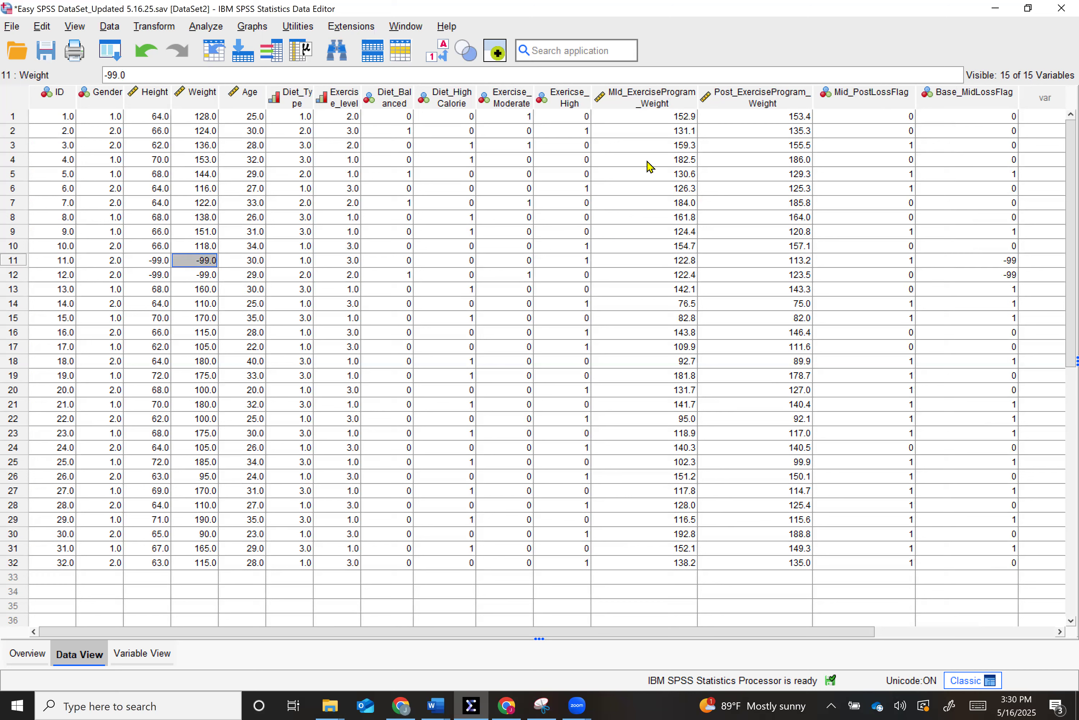
pyautogui.click(1015, 259)
pyautogui.click(1008, 275)
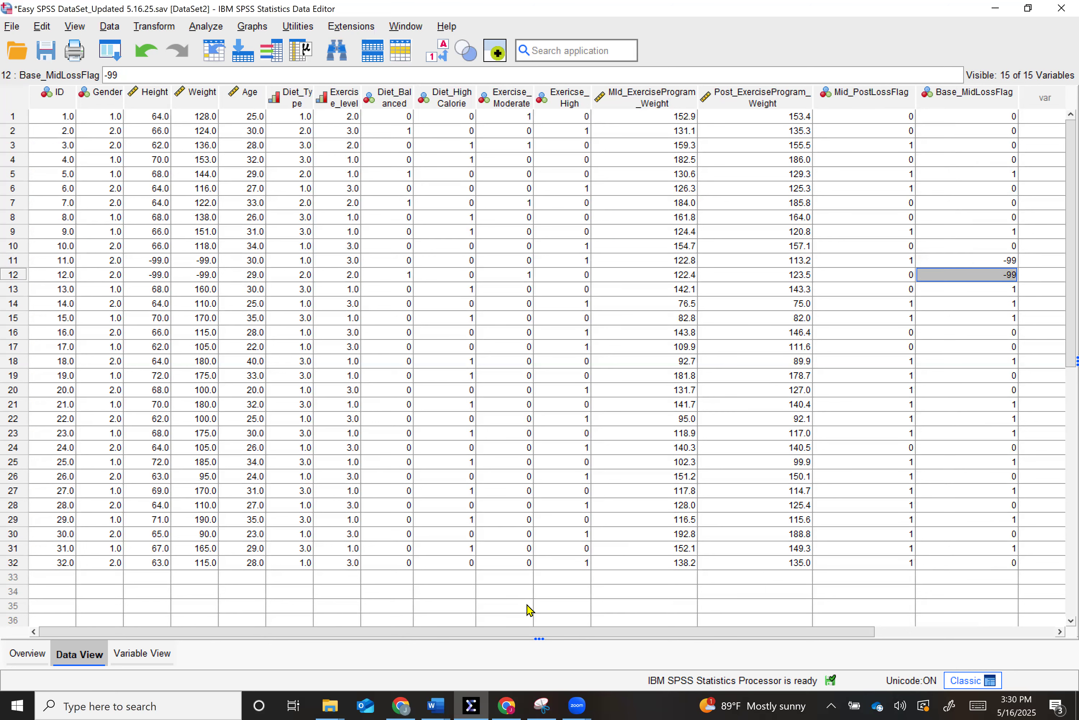
# - Check the discrete missing-value definition of Base_MidLossFlag in the variable definitions and close it without changes
pyautogui.click(143, 654)
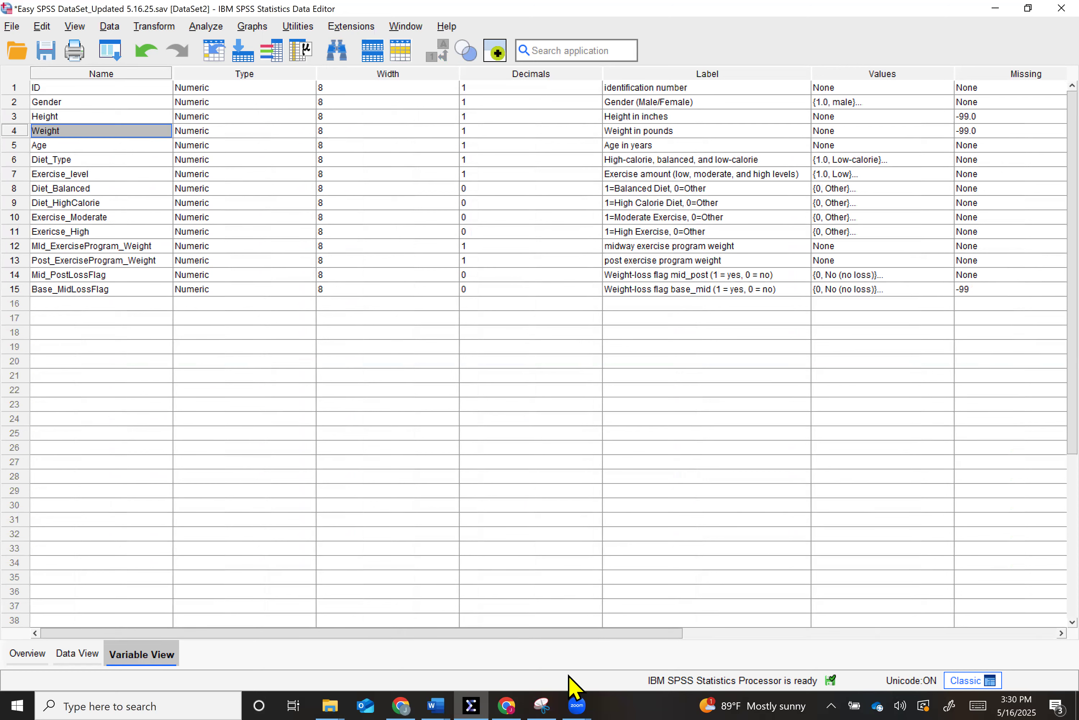
pyautogui.moveTo(604, 637)
pyautogui.mouseDown()
pyautogui.moveTo(692, 619)
pyautogui.moveTo(595, 609)
pyautogui.moveTo(454, 566)
pyautogui.moveTo(275, 431)
pyautogui.mouseUp()
pyautogui.moveTo(472, 637)
pyautogui.mouseDown()
pyautogui.moveTo(550, 623)
pyautogui.moveTo(622, 635)
pyautogui.mouseUp()
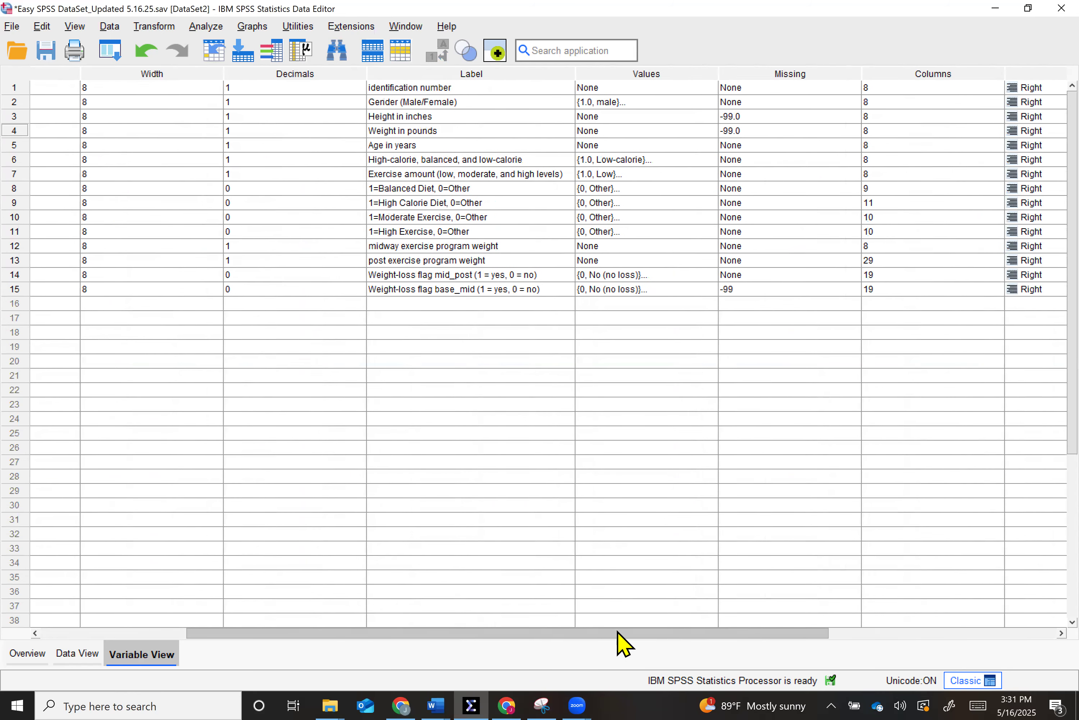
pyautogui.click(777, 290)
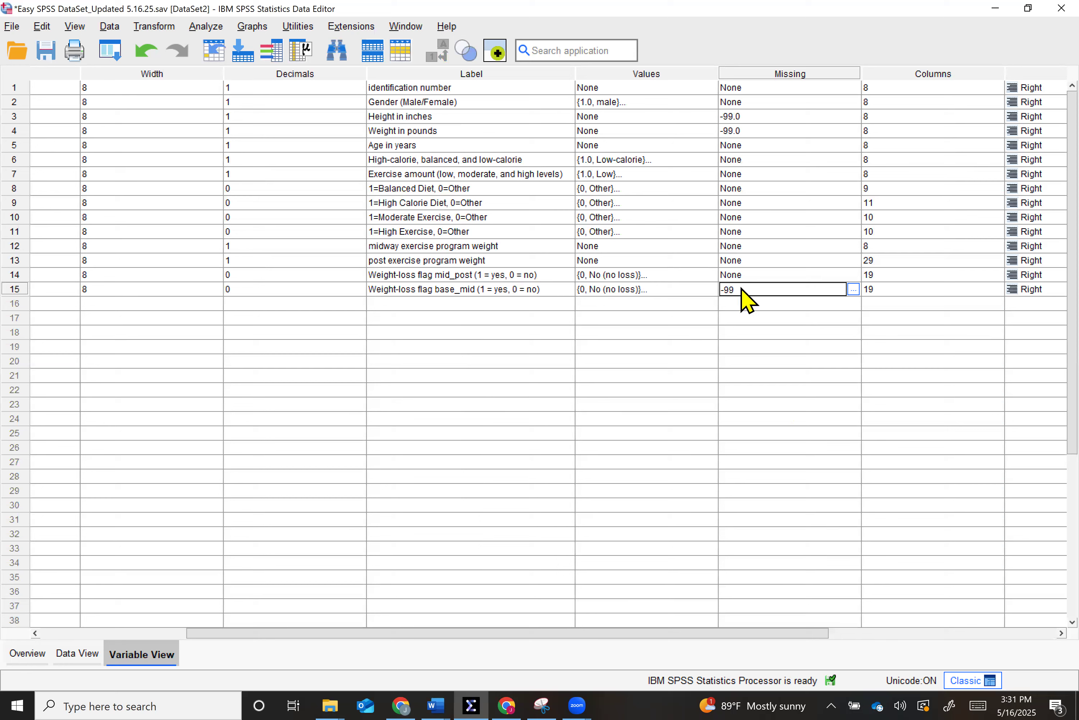
pyautogui.click(854, 293)
pyautogui.click(855, 292)
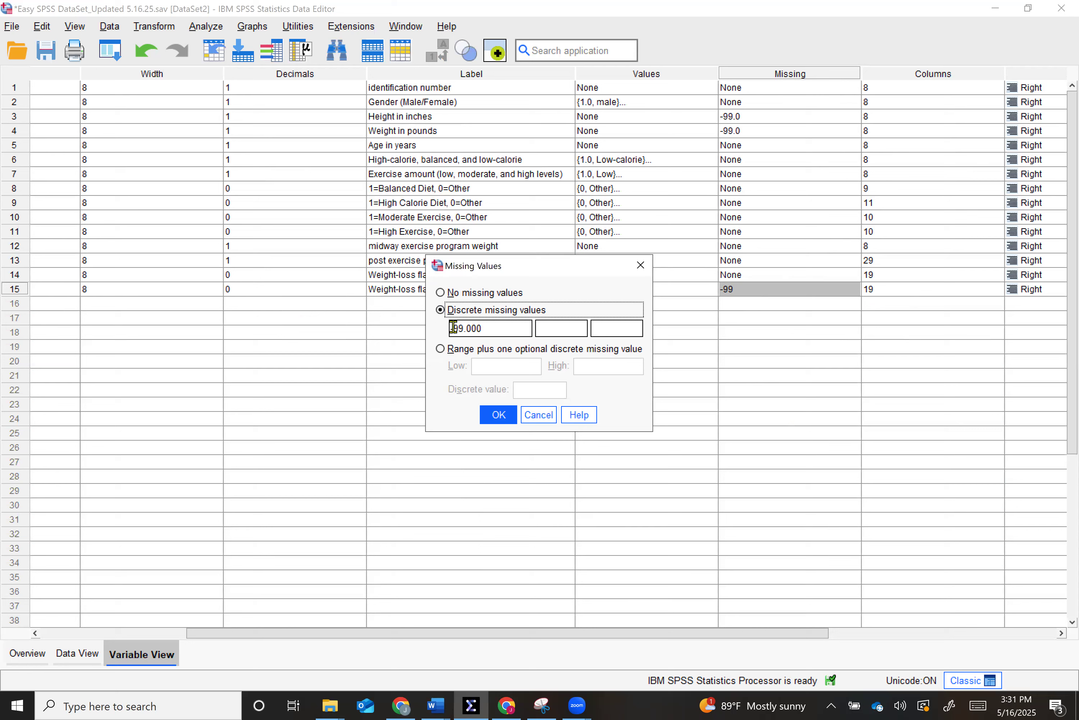
pyautogui.click(498, 414)
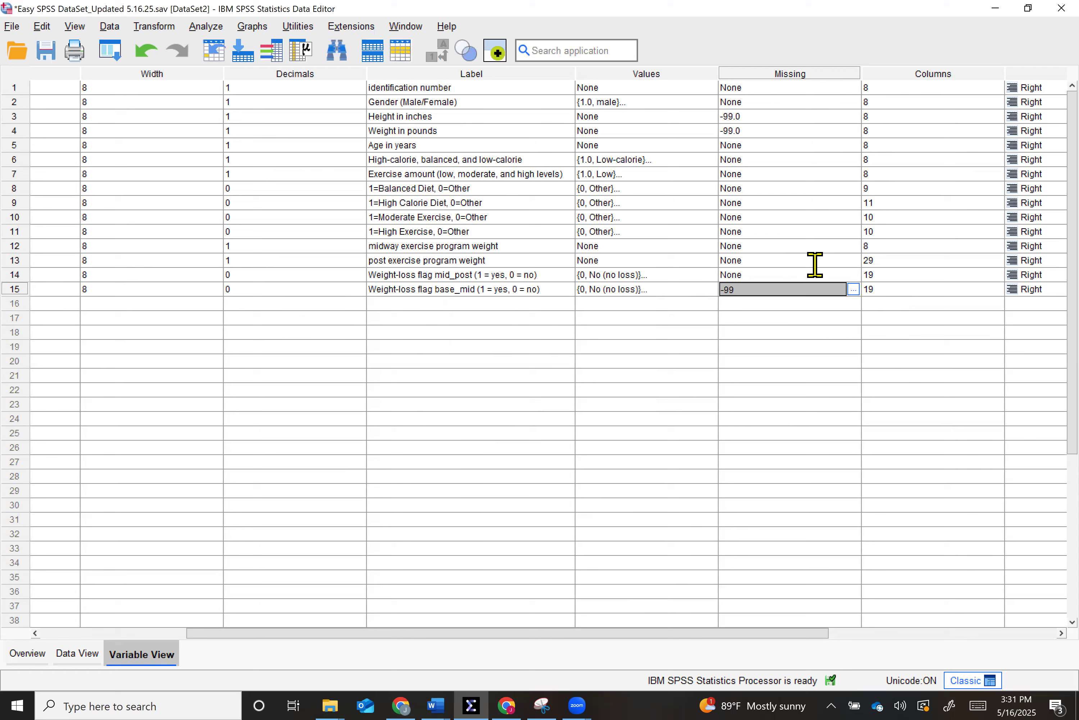
pyautogui.click(823, 331)
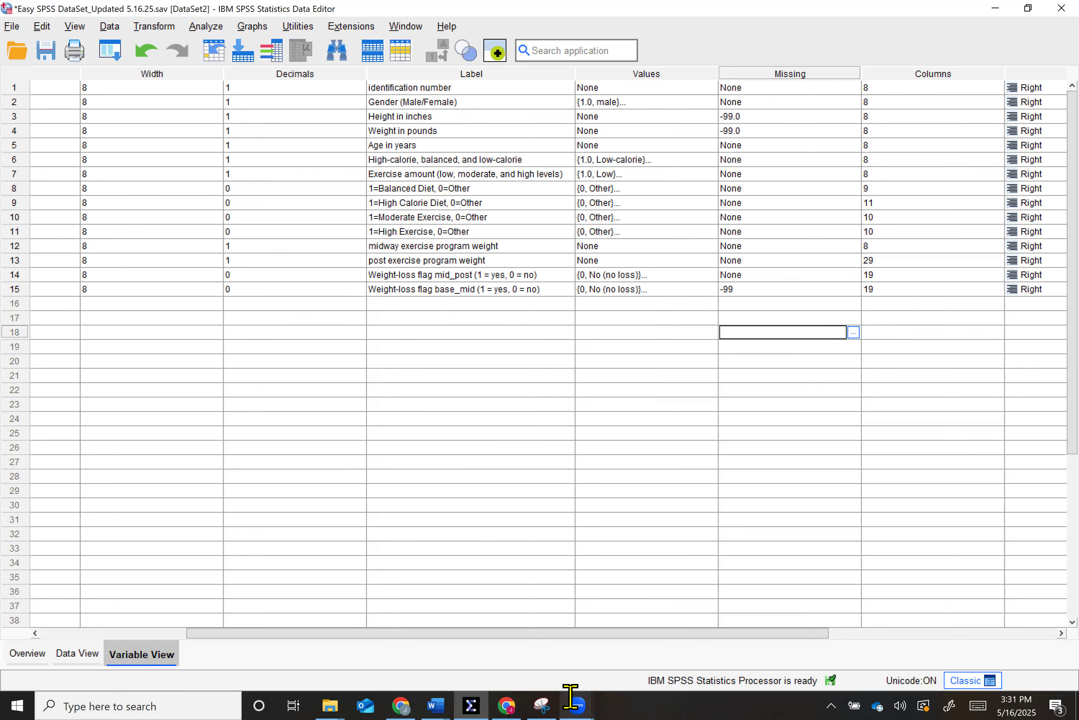
# - Review the variables' alignment, measurement level and role settings, and return to the variable names
pyautogui.moveTo(588, 632); pyautogui.dragTo(621, 632)
pyautogui.hscroll(2, 914, 581)
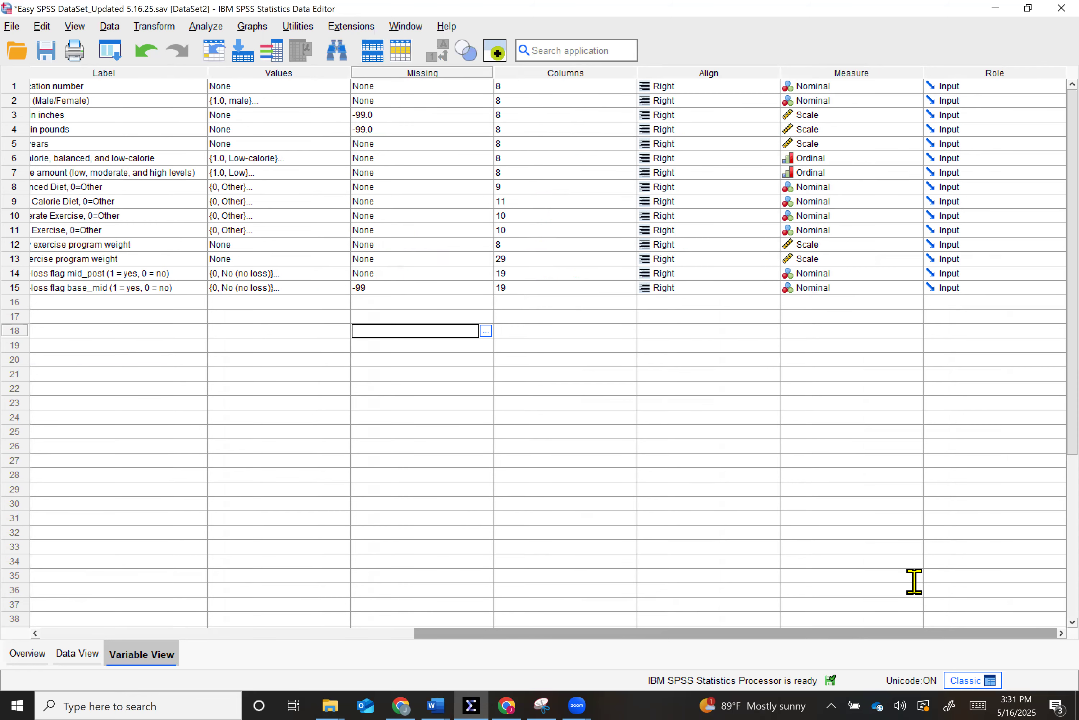
pyautogui.hscroll(-3, 552, 533)
pyautogui.hscroll(-2, 129, 499)
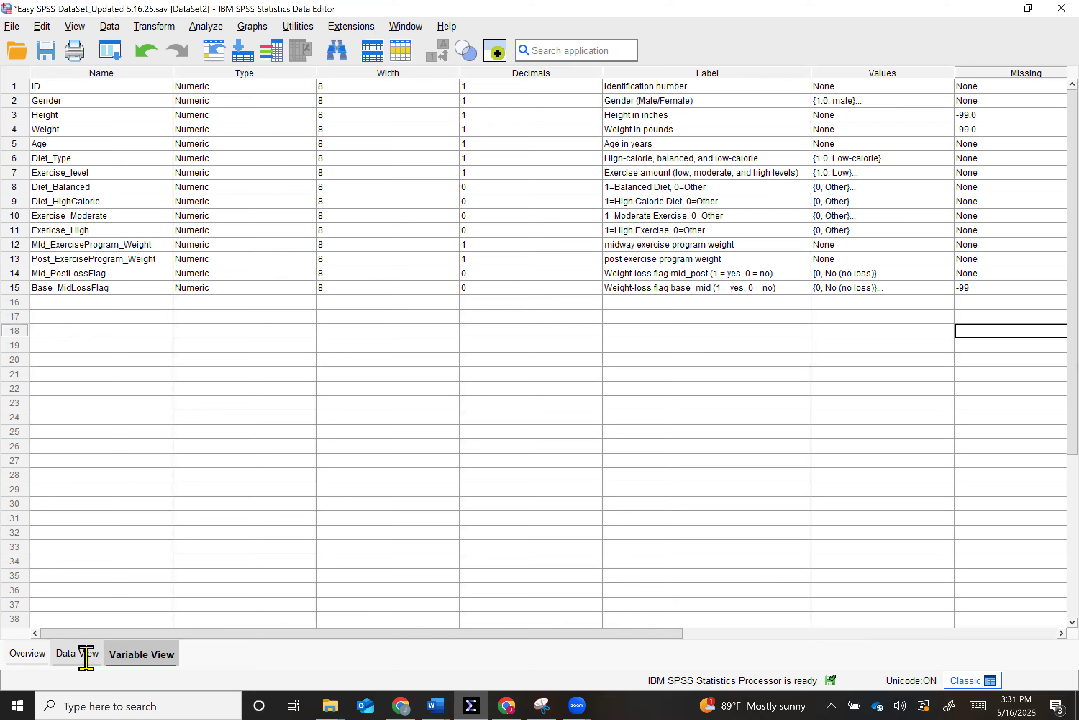
# - Show the dataset's case values and place the data window side by side with the Word instructions
pyautogui.doubleClick(744, 9)
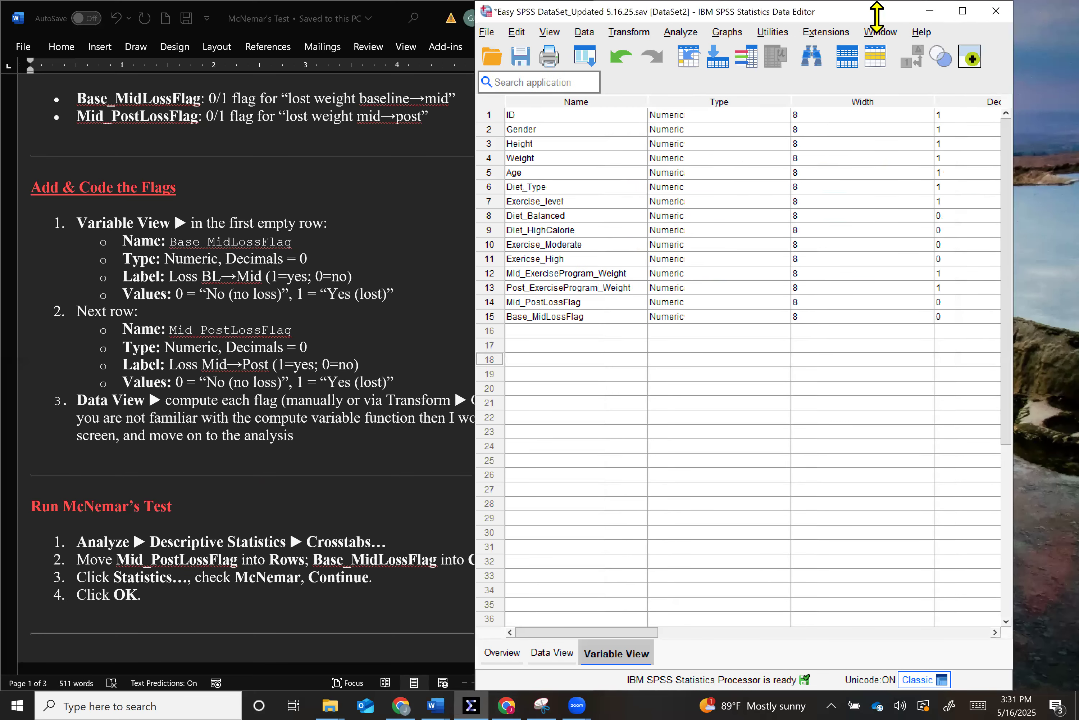
pyautogui.click(968, 14)
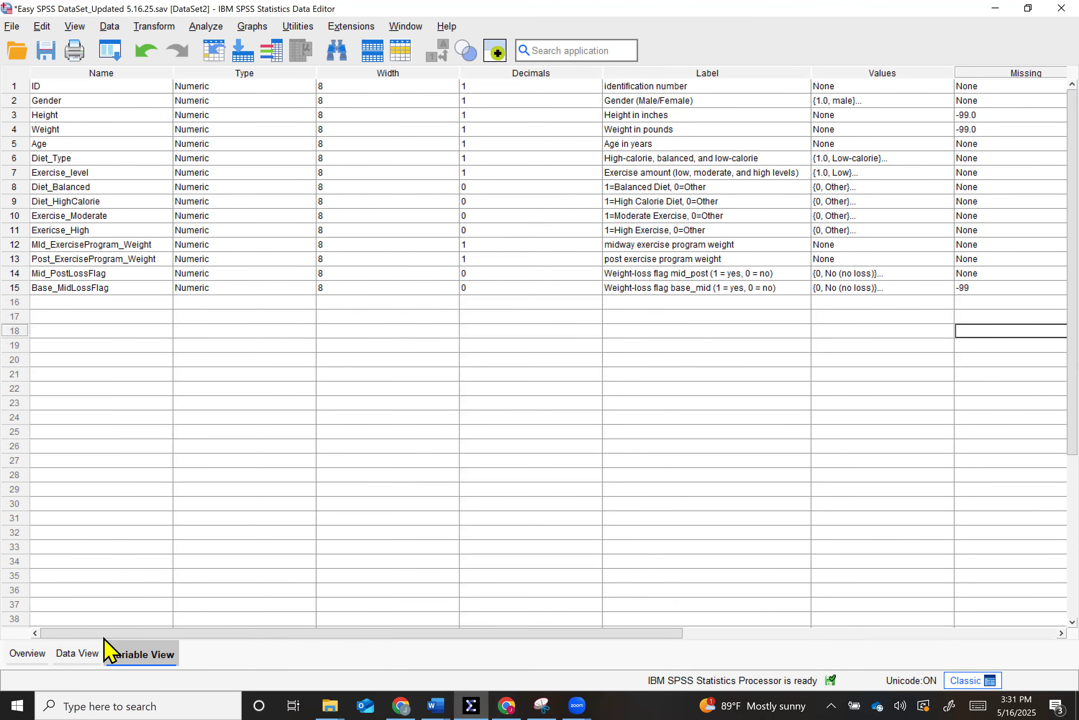
pyautogui.click(78, 654)
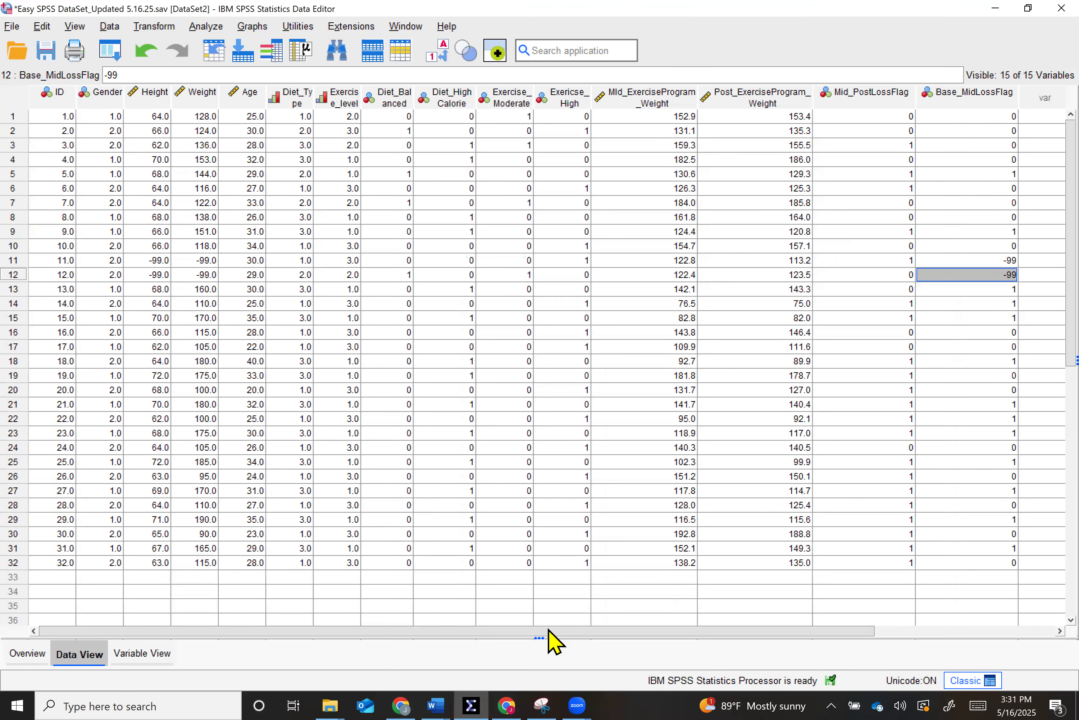
pyautogui.hscroll(3, 663, 630)
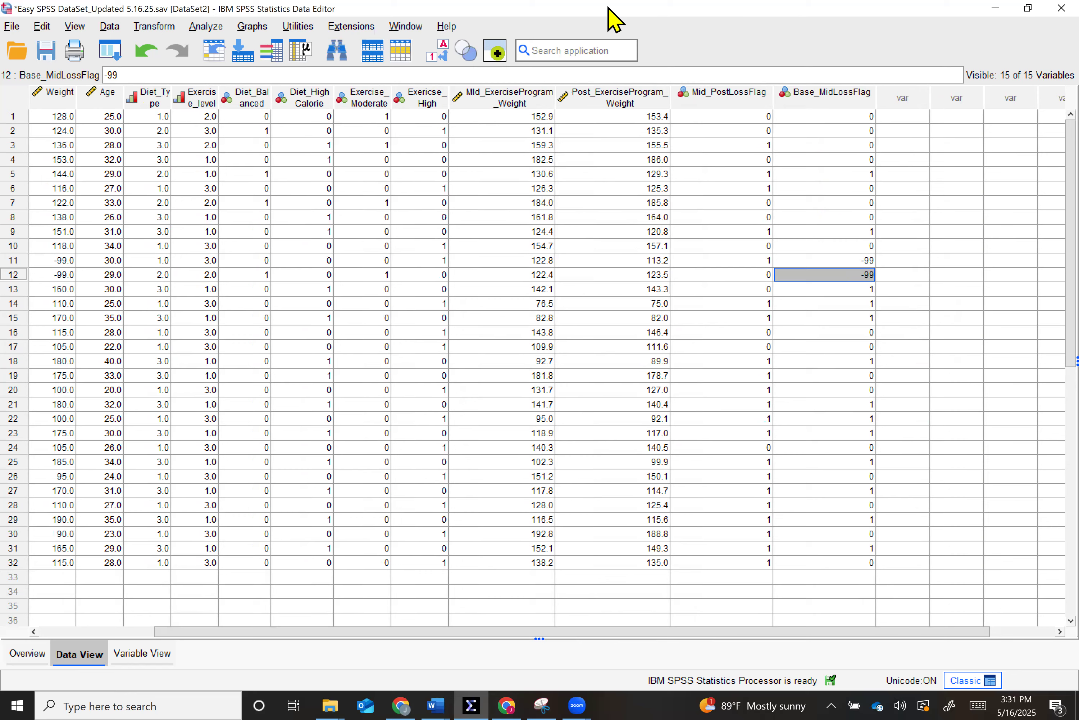
pyautogui.moveTo(609, 8); pyautogui.dragTo(1078, 129)
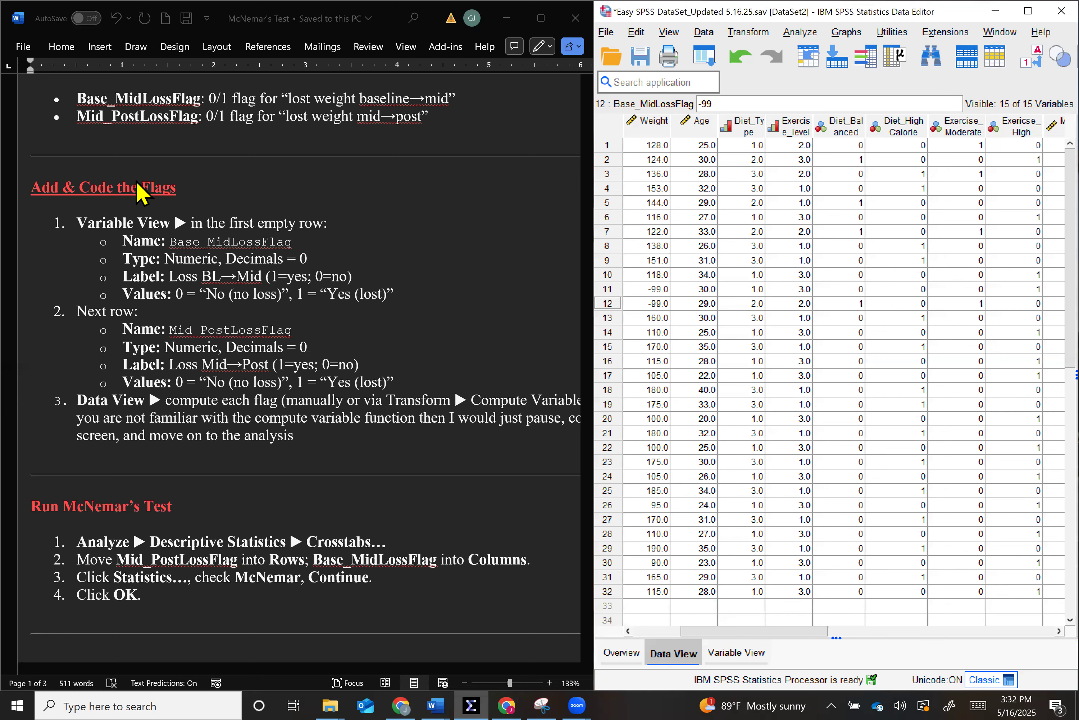
# - Read the Word guide's instructions for running McNemar's Test and its 2×2 crosstabulation section at a reduced zoom
pyautogui.scroll(-1, 413, 341)
pyautogui.scroll(-1, 417, 341)
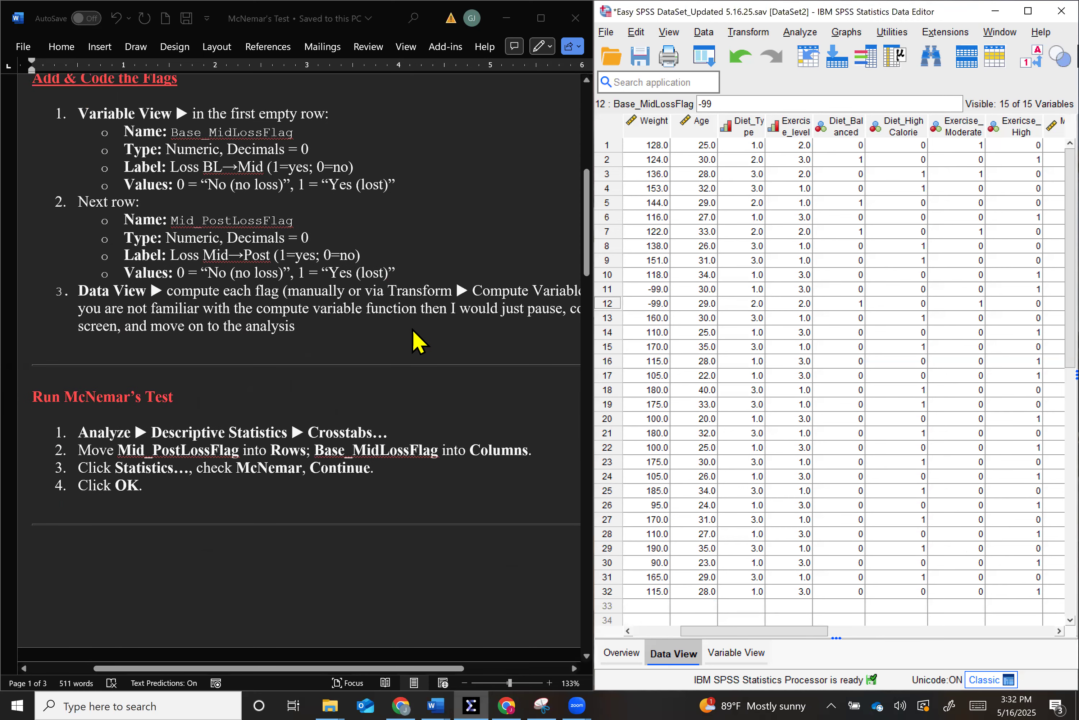
pyautogui.scroll(-1, 413, 329)
pyautogui.scroll(1, 348, 249)
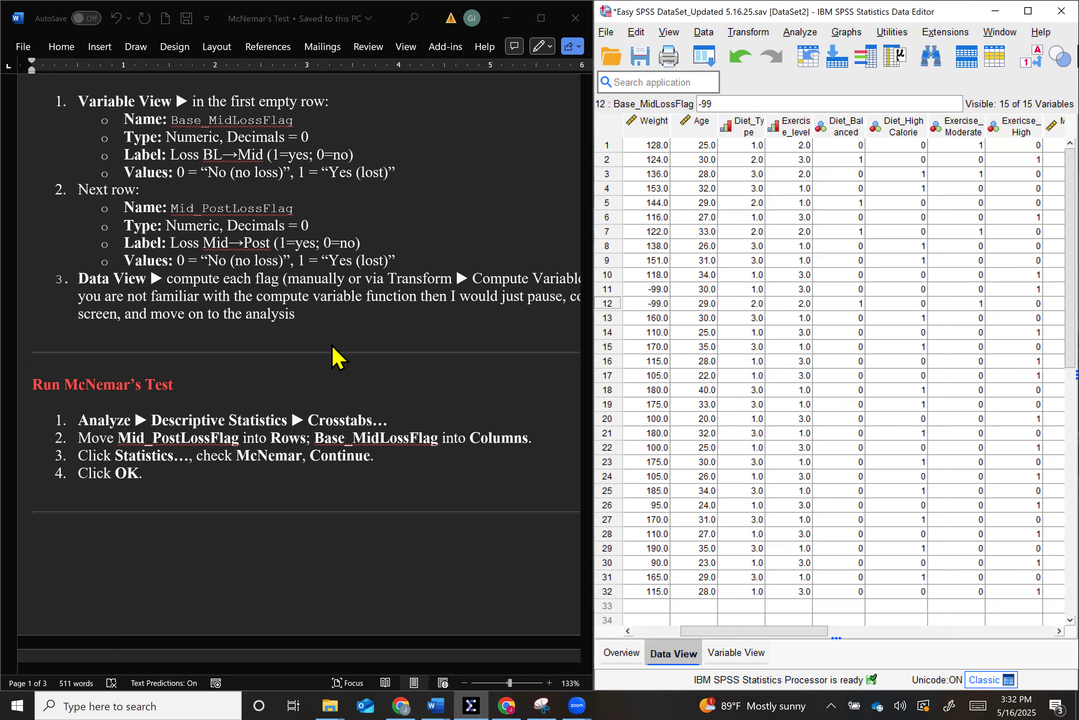
pyautogui.hscroll(1, 327, 378)
pyautogui.scroll(-1, 328, 378)
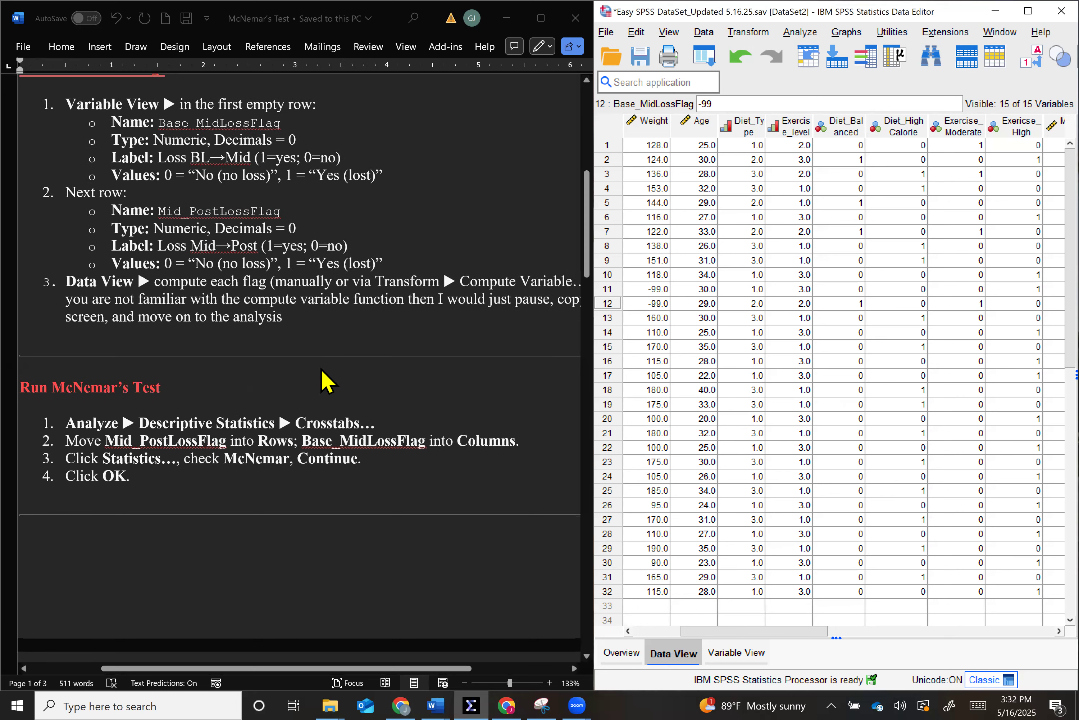
pyautogui.scroll(-1, 322, 370)
pyautogui.hscroll(1, 322, 370)
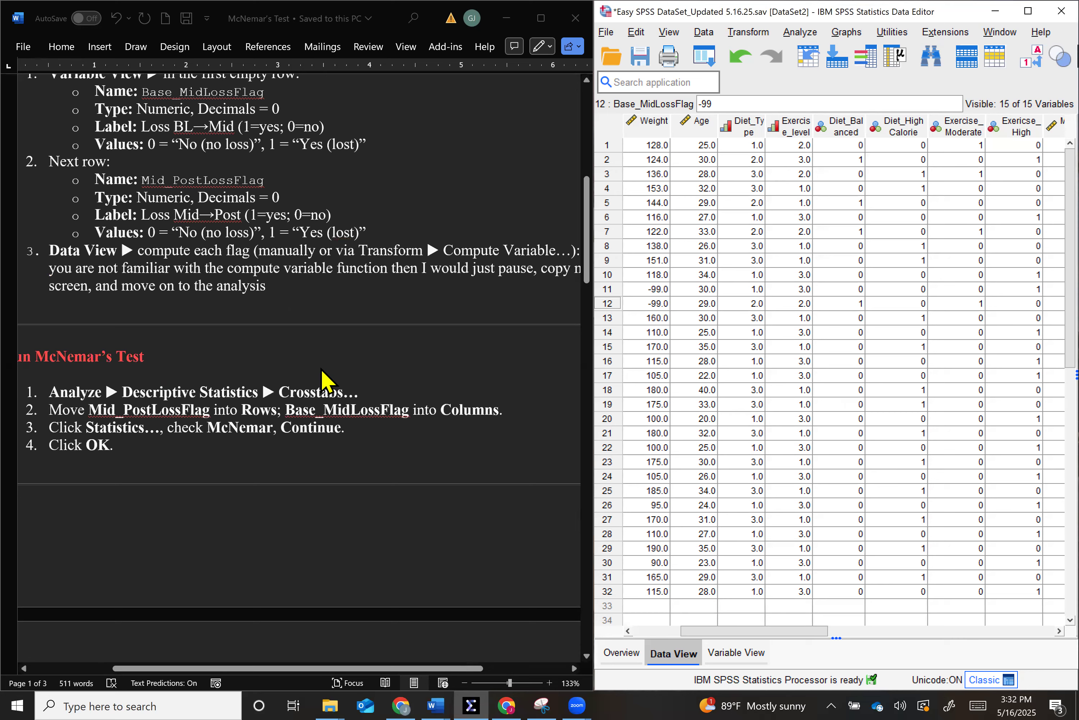
pyautogui.scroll(-2, 324, 379)
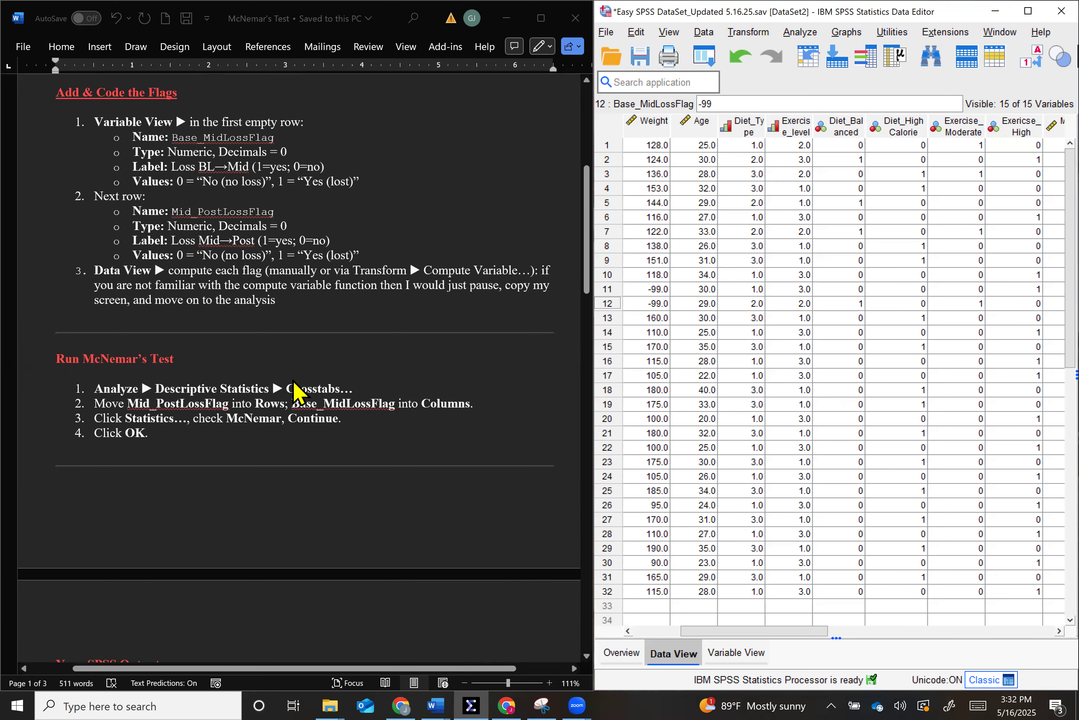
pyautogui.scroll(-1, 297, 391)
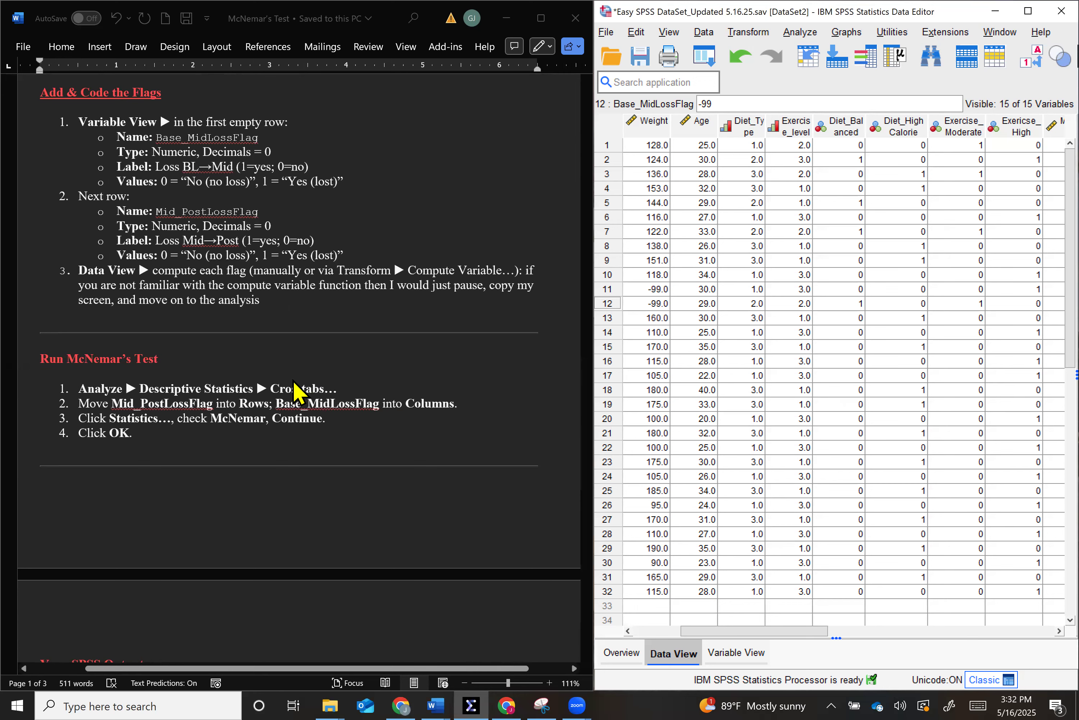
pyautogui.scroll(-3, 294, 382)
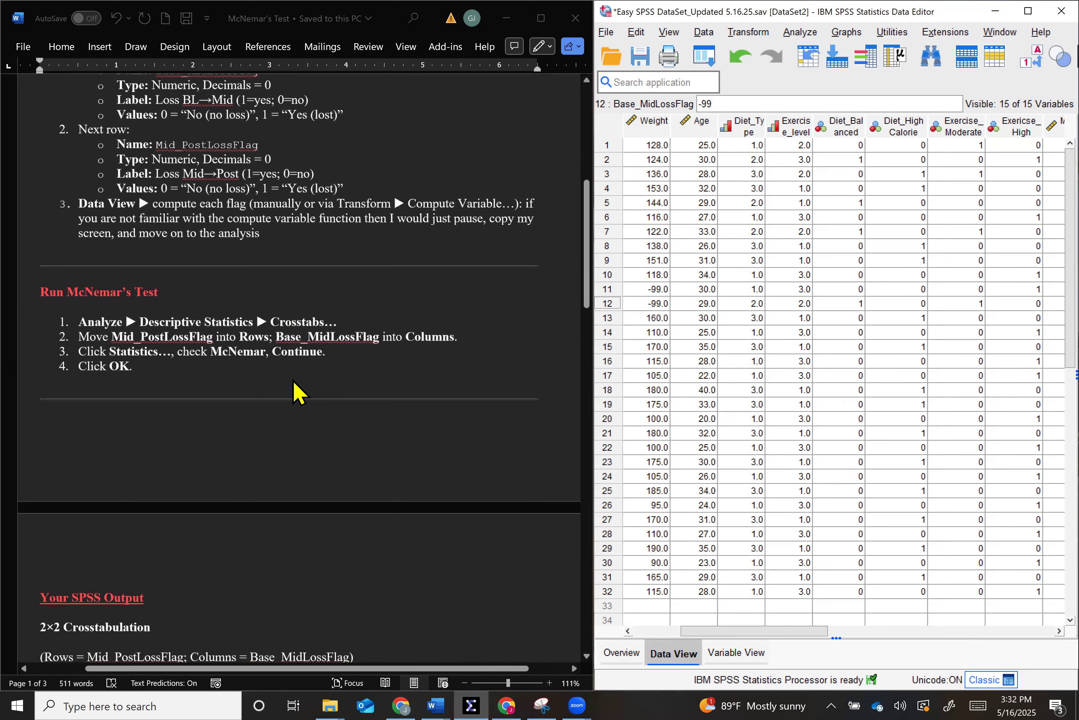
pyautogui.scroll(-2, 294, 392)
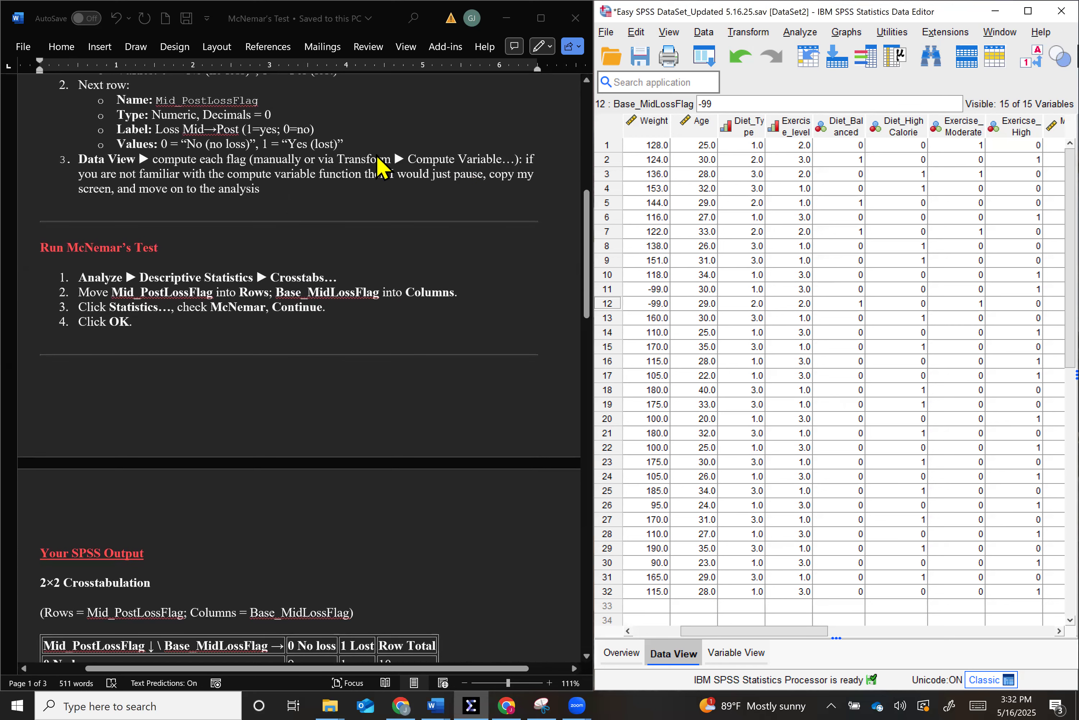
pyautogui.scroll(2, 358, 295)
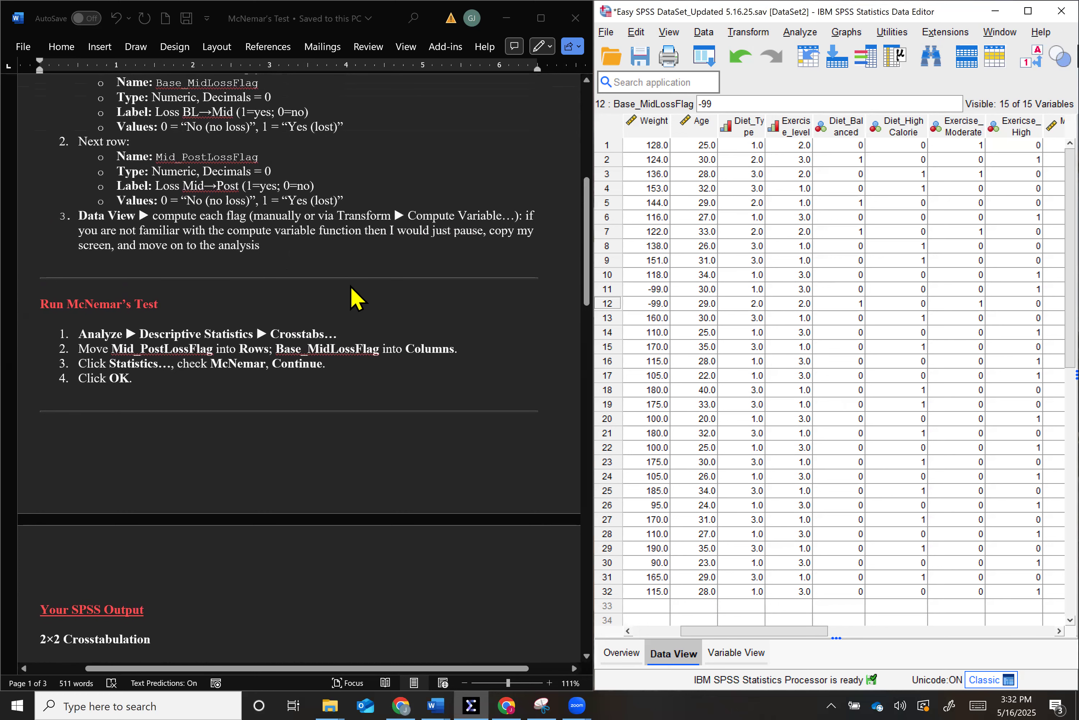
pyautogui.scroll(-3, 331, 335)
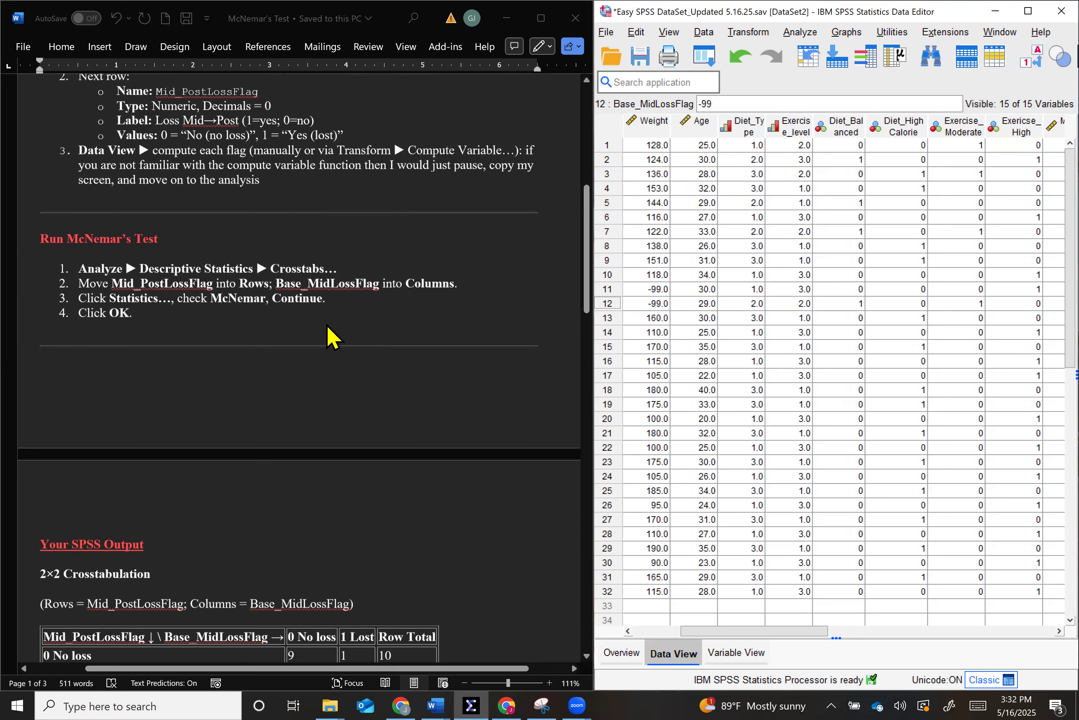
pyautogui.scroll(-3, 331, 335)
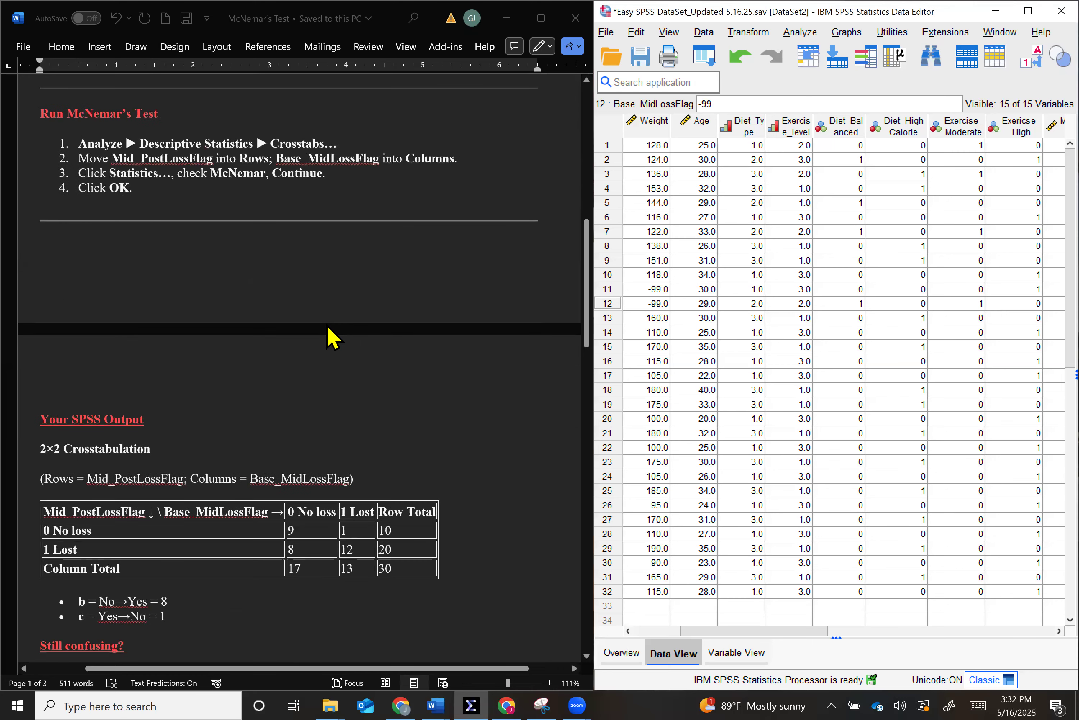
# - Open the Crosstabs analysis and remove the weight-loss flag variables already assigned to its rows and columns
pyautogui.click(811, 34)
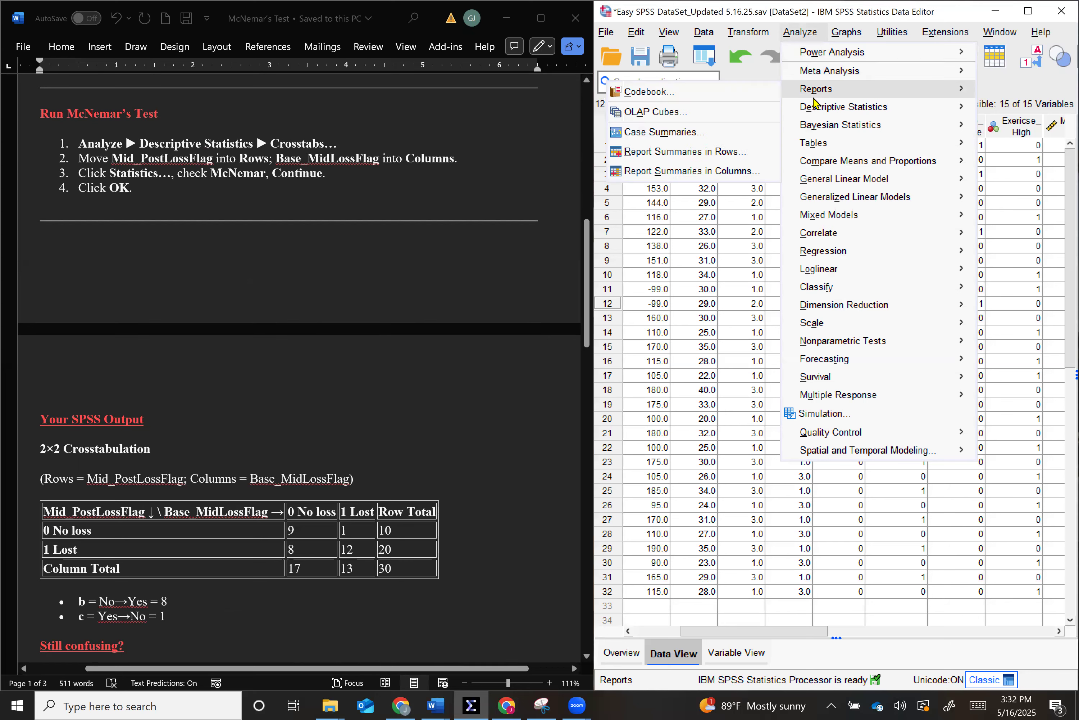
pyautogui.moveTo(813, 110)
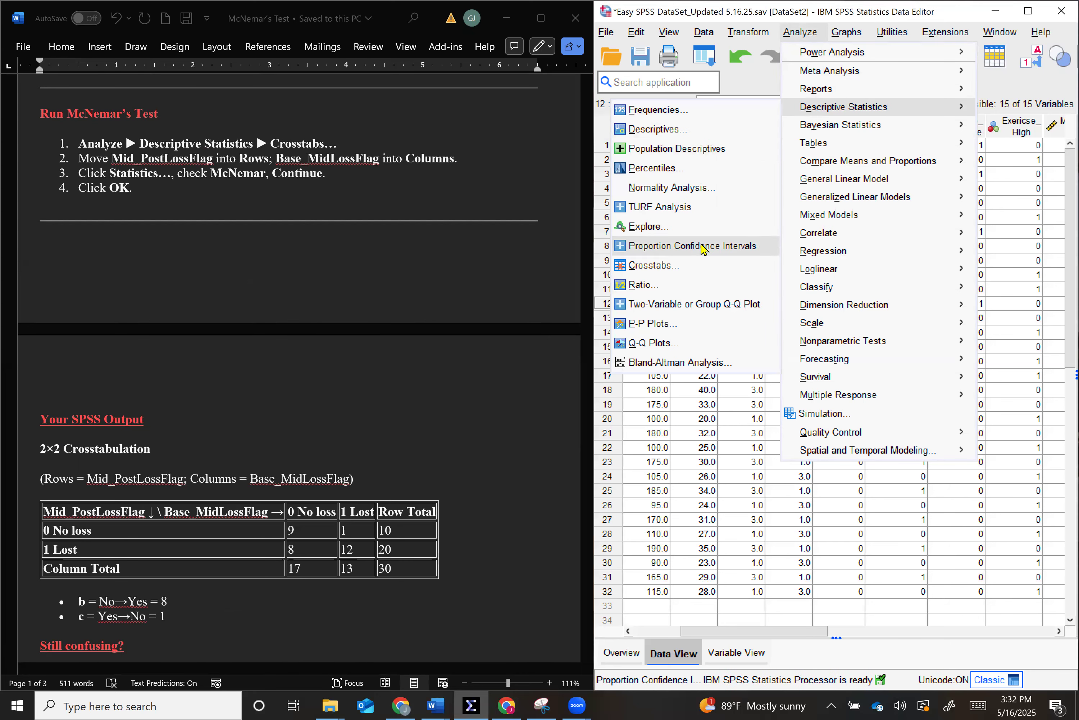
pyautogui.click(689, 269)
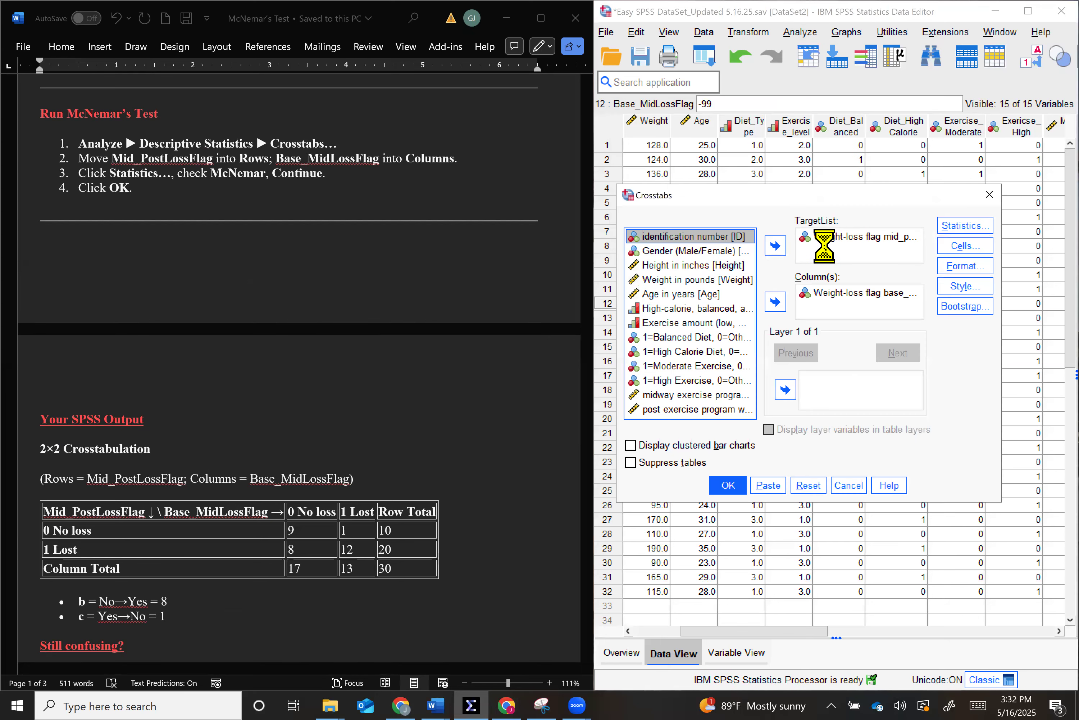
pyautogui.click(777, 247)
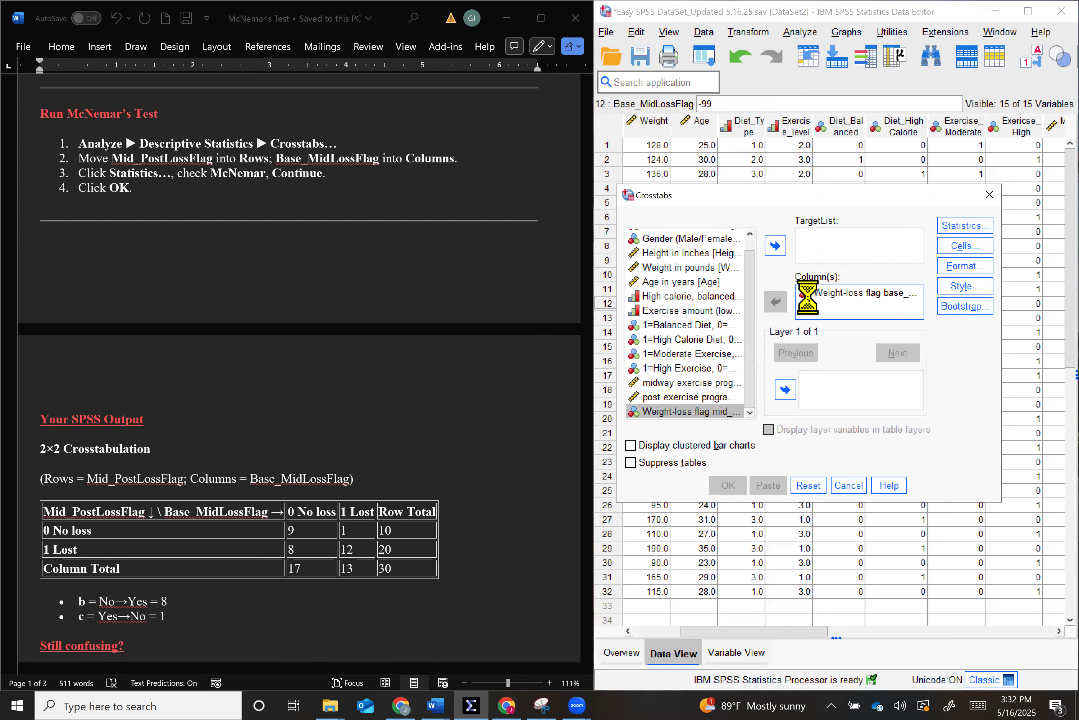
pyautogui.click(776, 301)
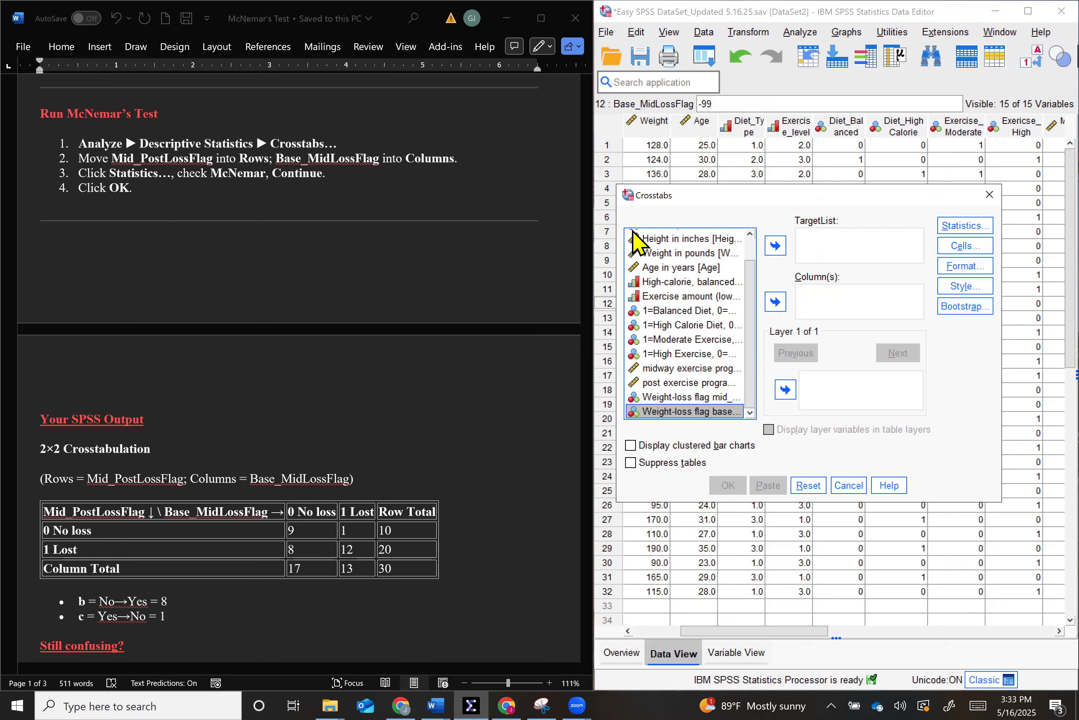
# - List the Crosstabs variables by name, then assign Mid_PostLossFlag to the rows and Base_MidLossFlag to the columns
pyautogui.rightClick(698, 401)
pyautogui.click(698, 416)
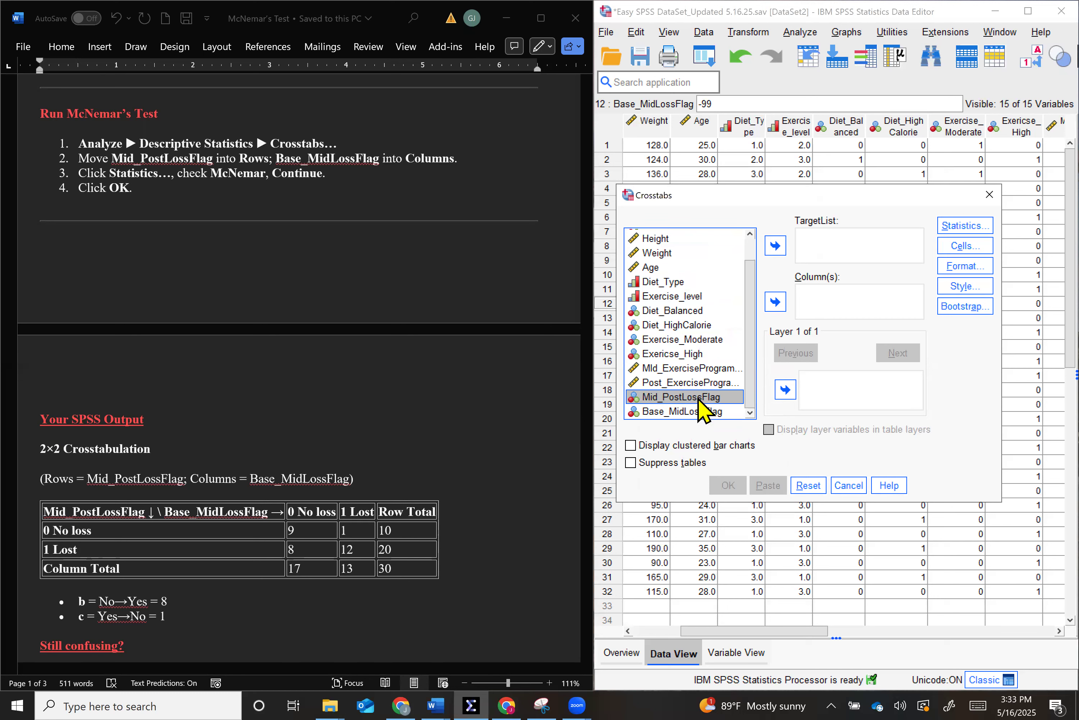
pyautogui.click(774, 247)
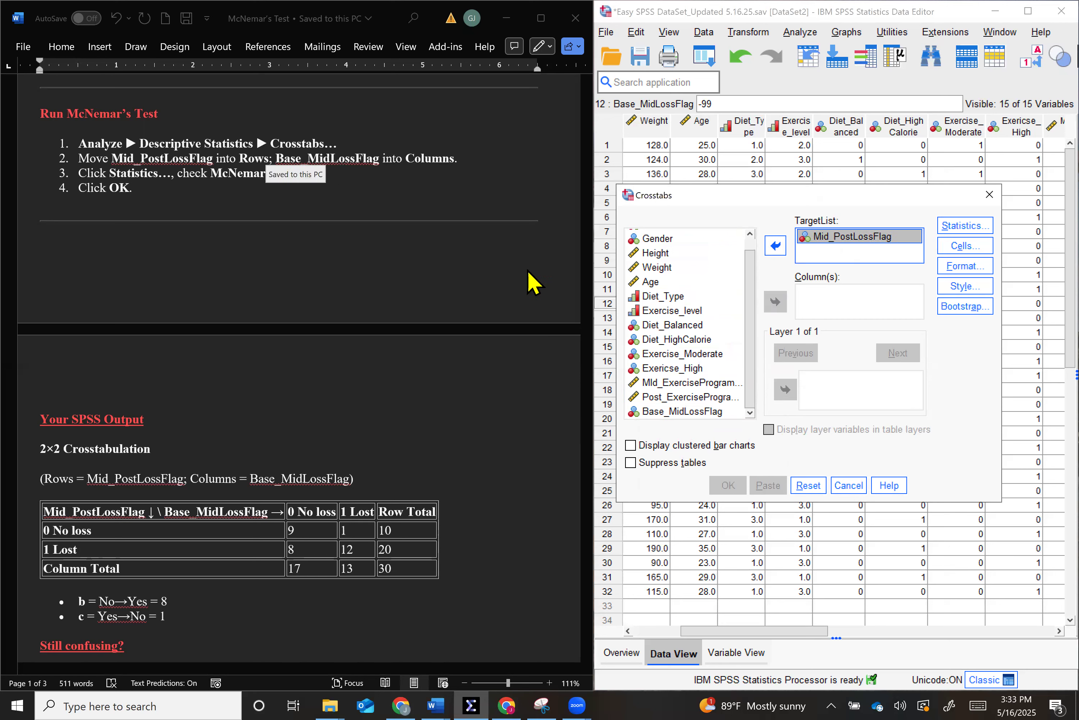
pyautogui.click(691, 411)
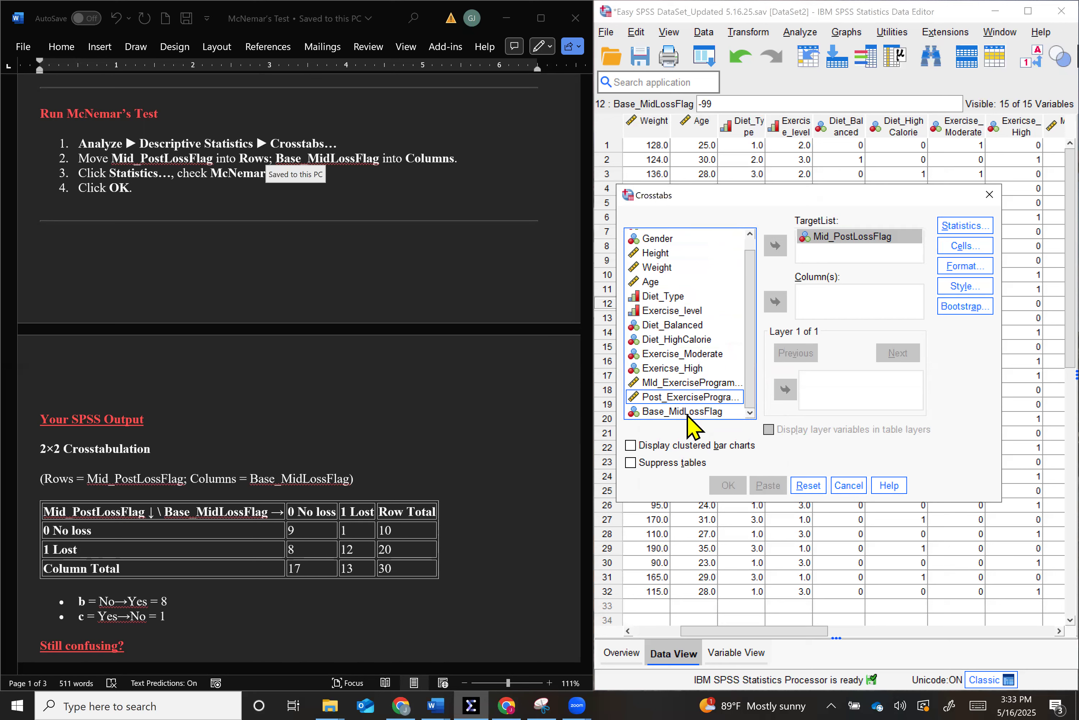
pyautogui.click(776, 302)
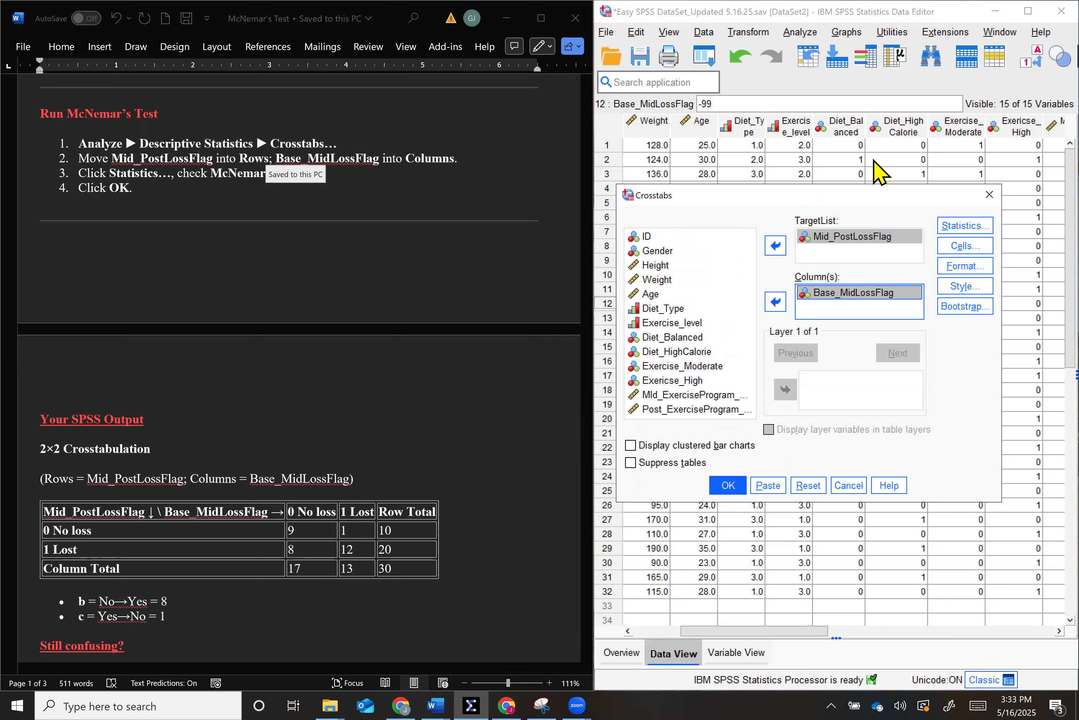
# - Make sure McNemar is the only statistic selected for the crosstabulation and accept the statistics settings
pyautogui.click(955, 227)
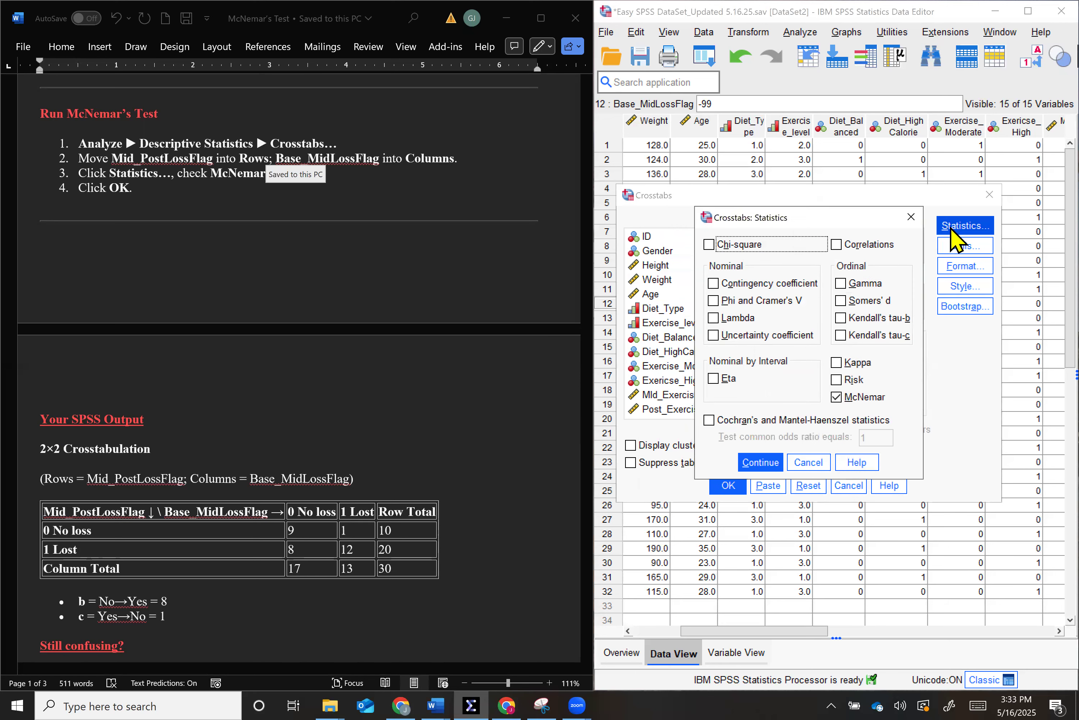
pyautogui.click(837, 398)
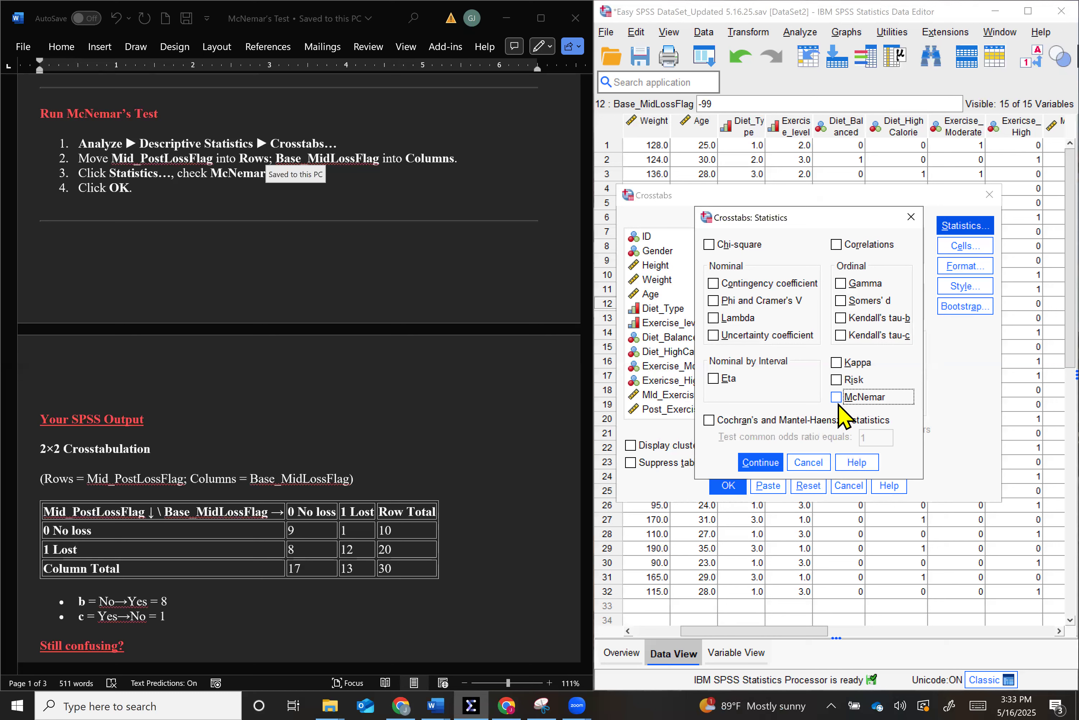
pyautogui.click(840, 399)
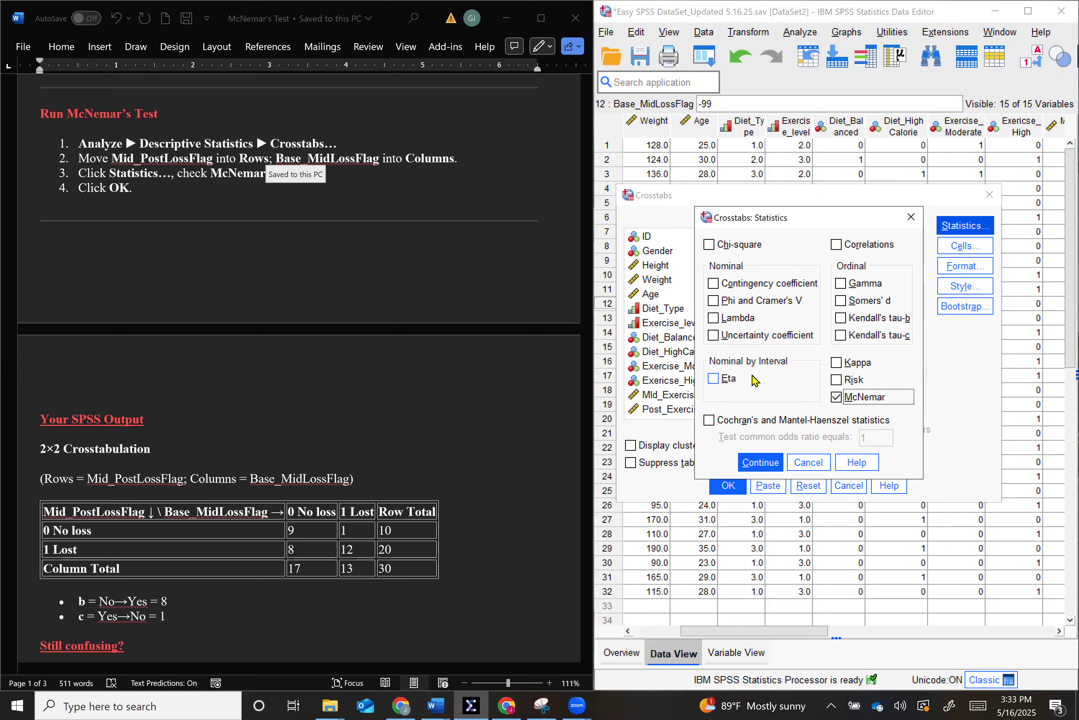
pyautogui.click(761, 462)
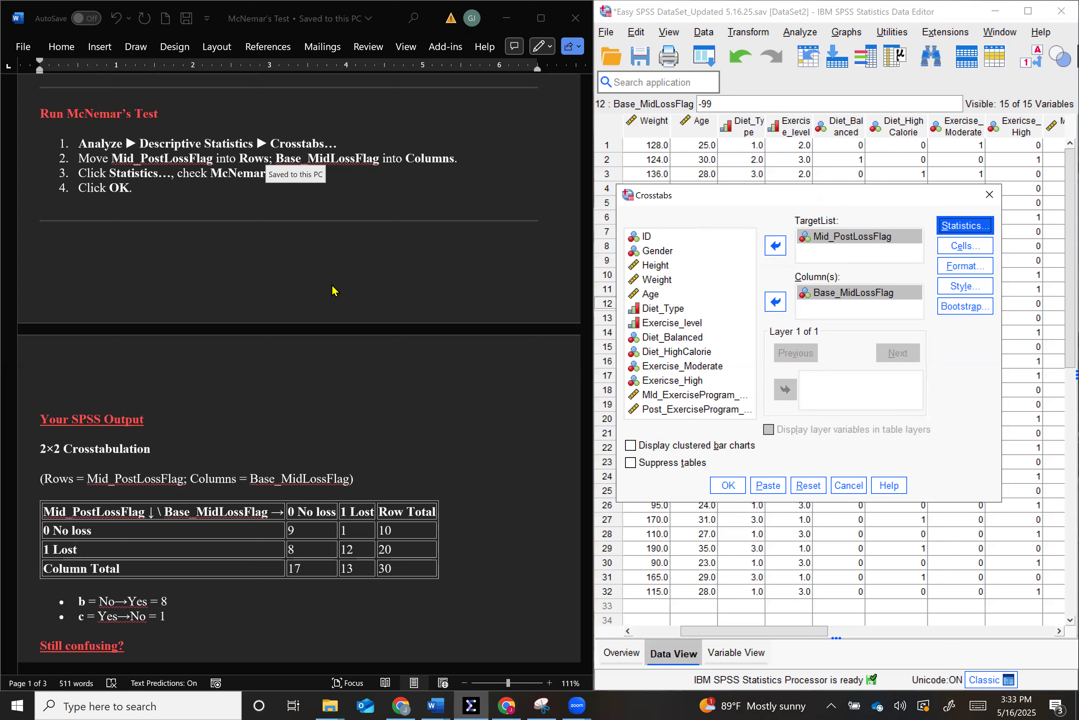
# - Run the Crosstabs analysis, place the output window beside the Word guide and shrink its outline to show the full tables
pyautogui.scroll(-4, 417, 258)
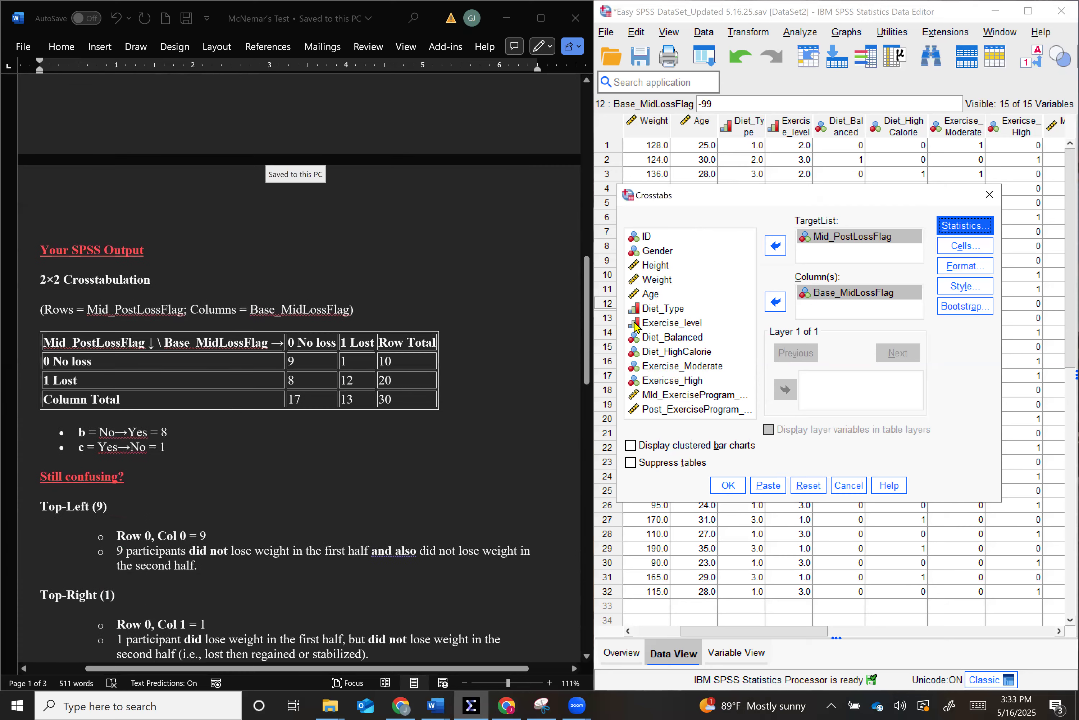
pyautogui.click(727, 485)
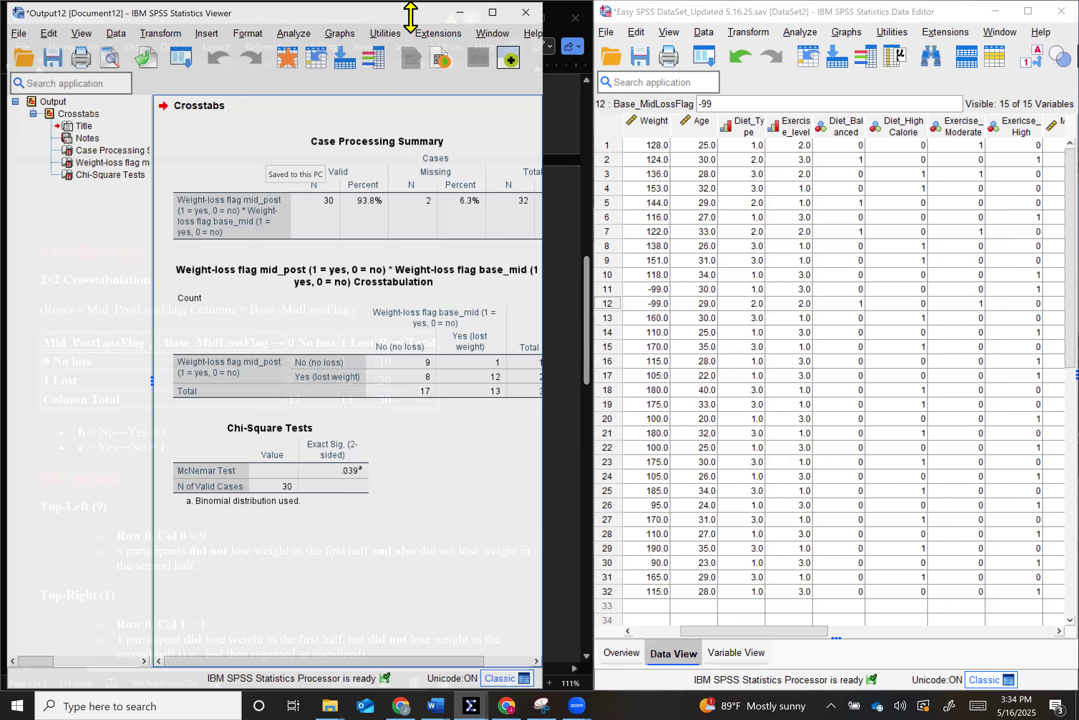
pyautogui.press('super+Right')
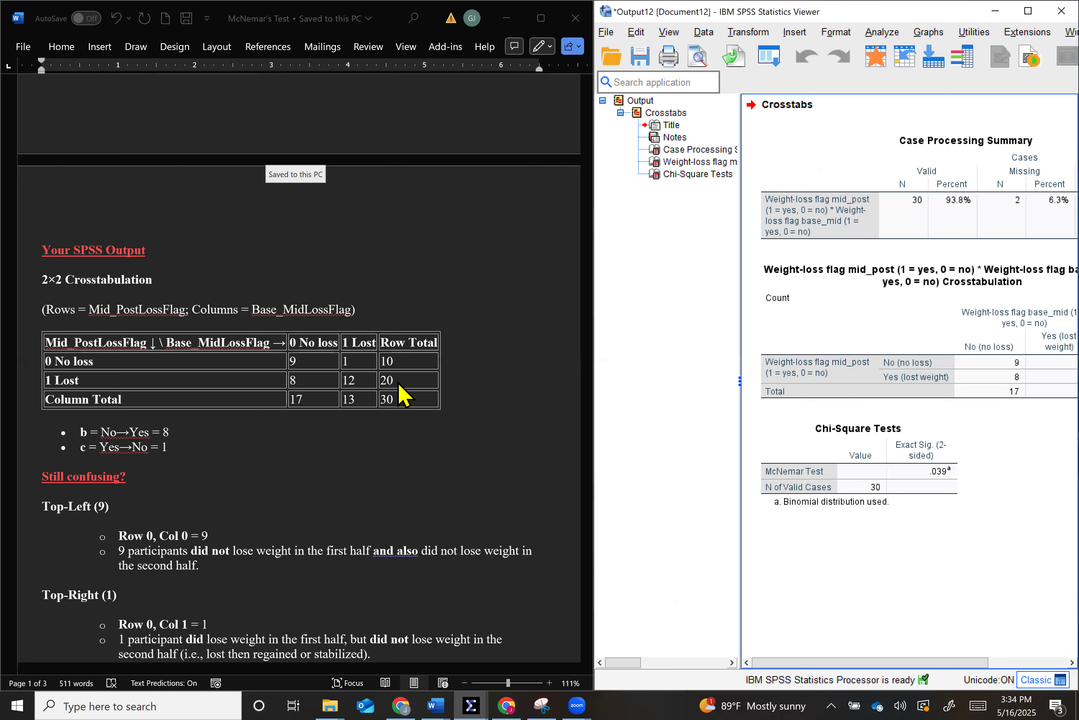
pyautogui.moveTo(740, 248); pyautogui.dragTo(588, 269)
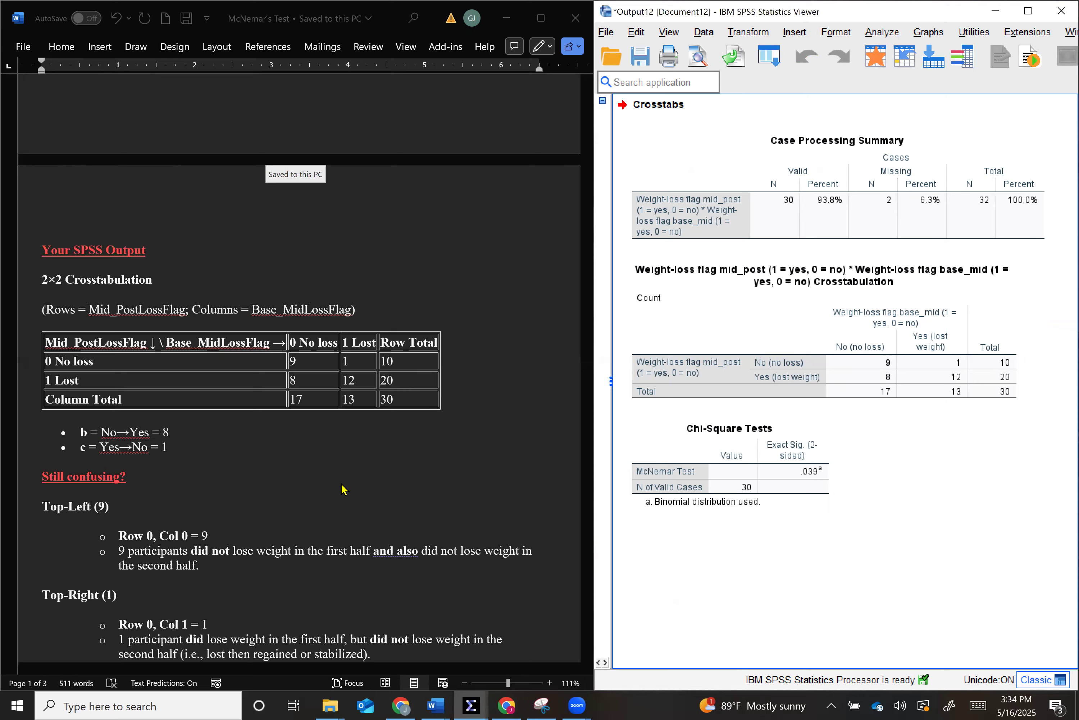
# - Read the Word guide's explanation of the four crosstabulation cells, spotting the change and the interpretation, and return to the document's beginning
pyautogui.scroll(-3, 344, 488)
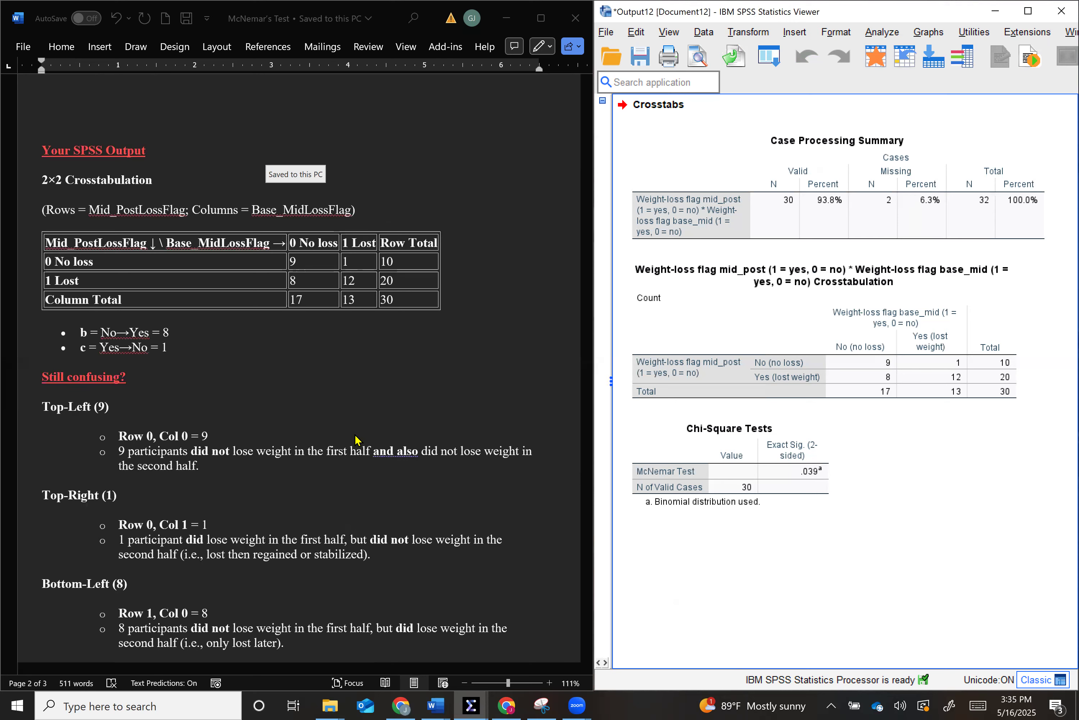
pyautogui.scroll(-2, 356, 442)
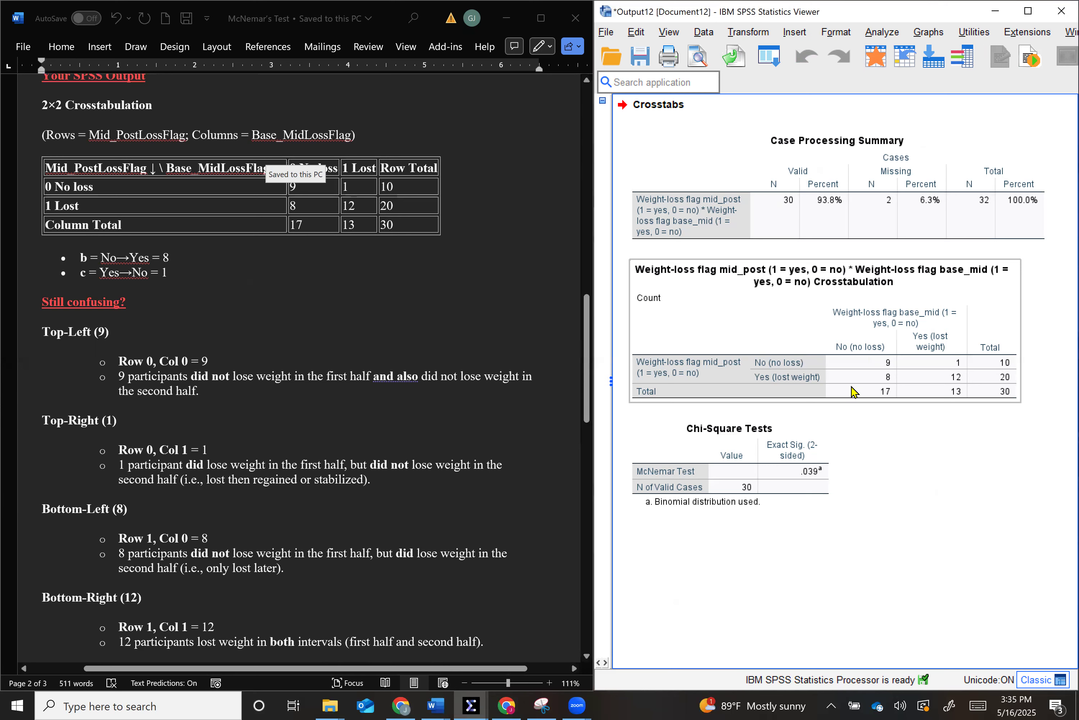
pyautogui.scroll(-3, 282, 375)
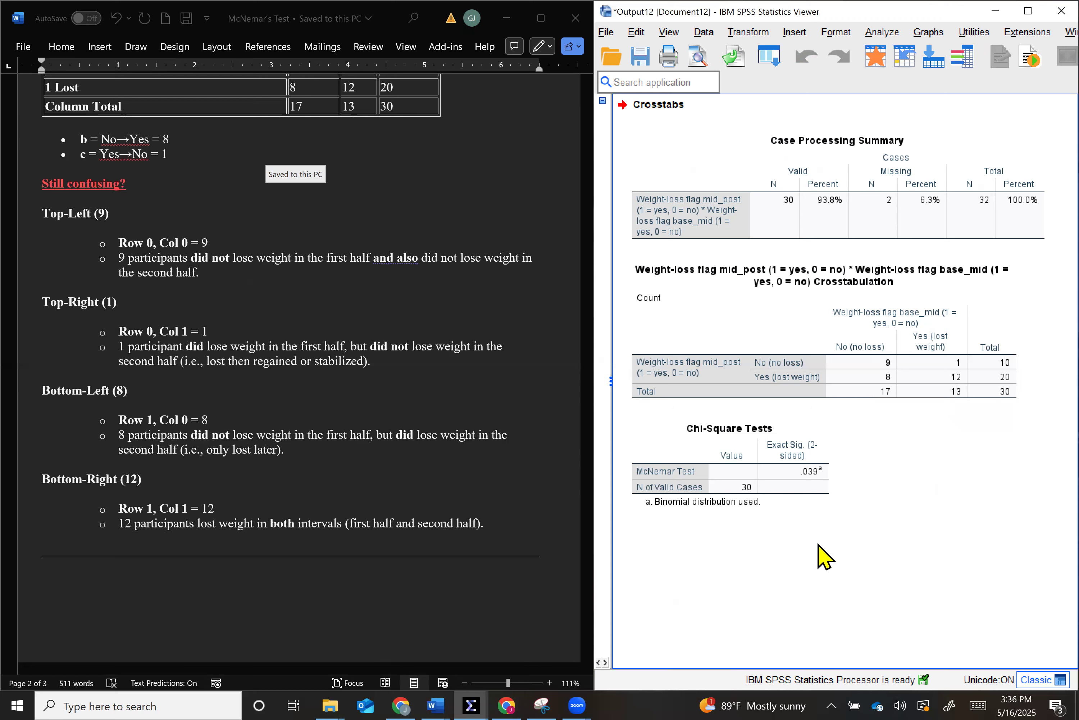
pyautogui.scroll(-10, 205, 547)
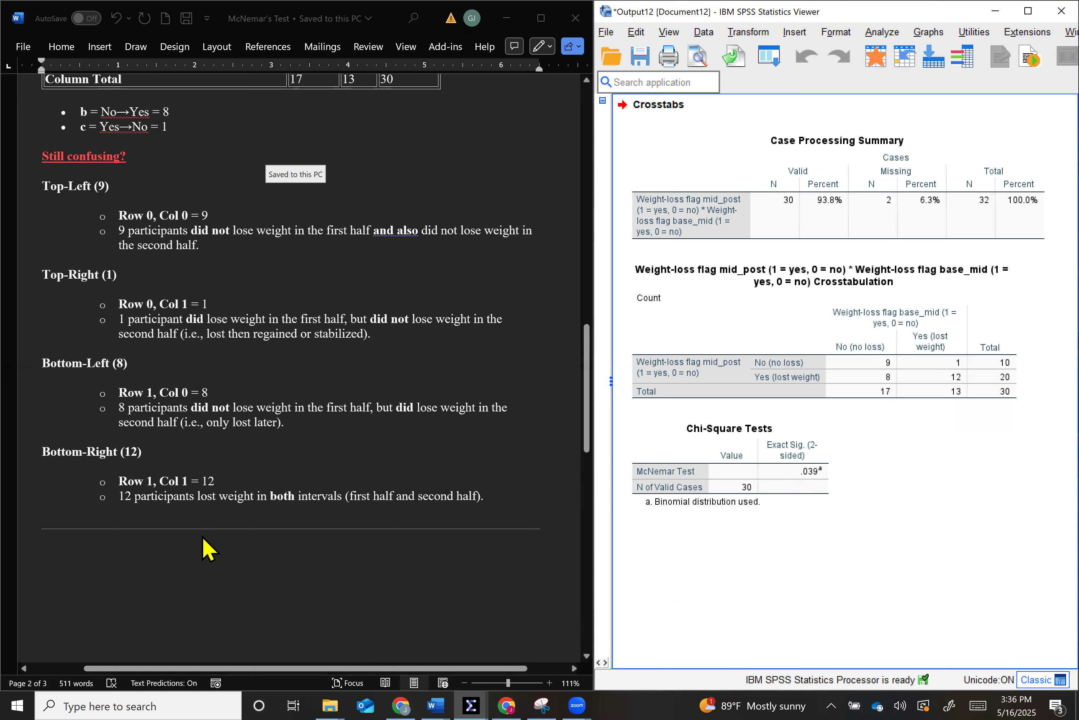
pyautogui.scroll(-3, 205, 548)
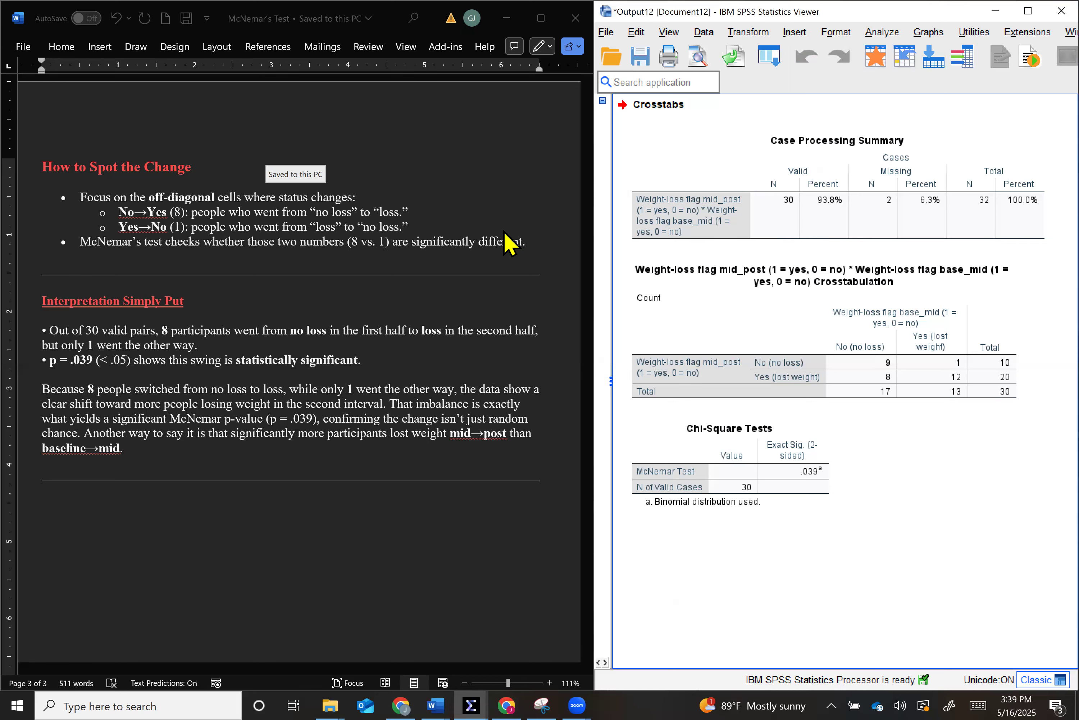
pyautogui.scroll(3, 510, 245)
pyautogui.hotkey('ctrl', 'Home')
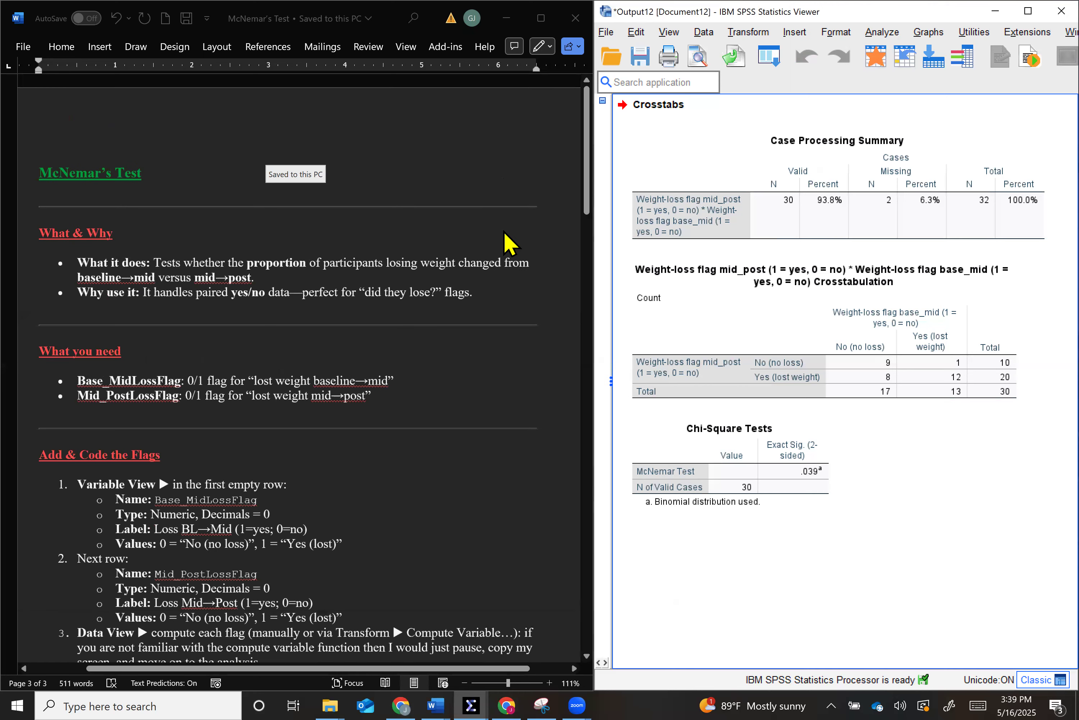